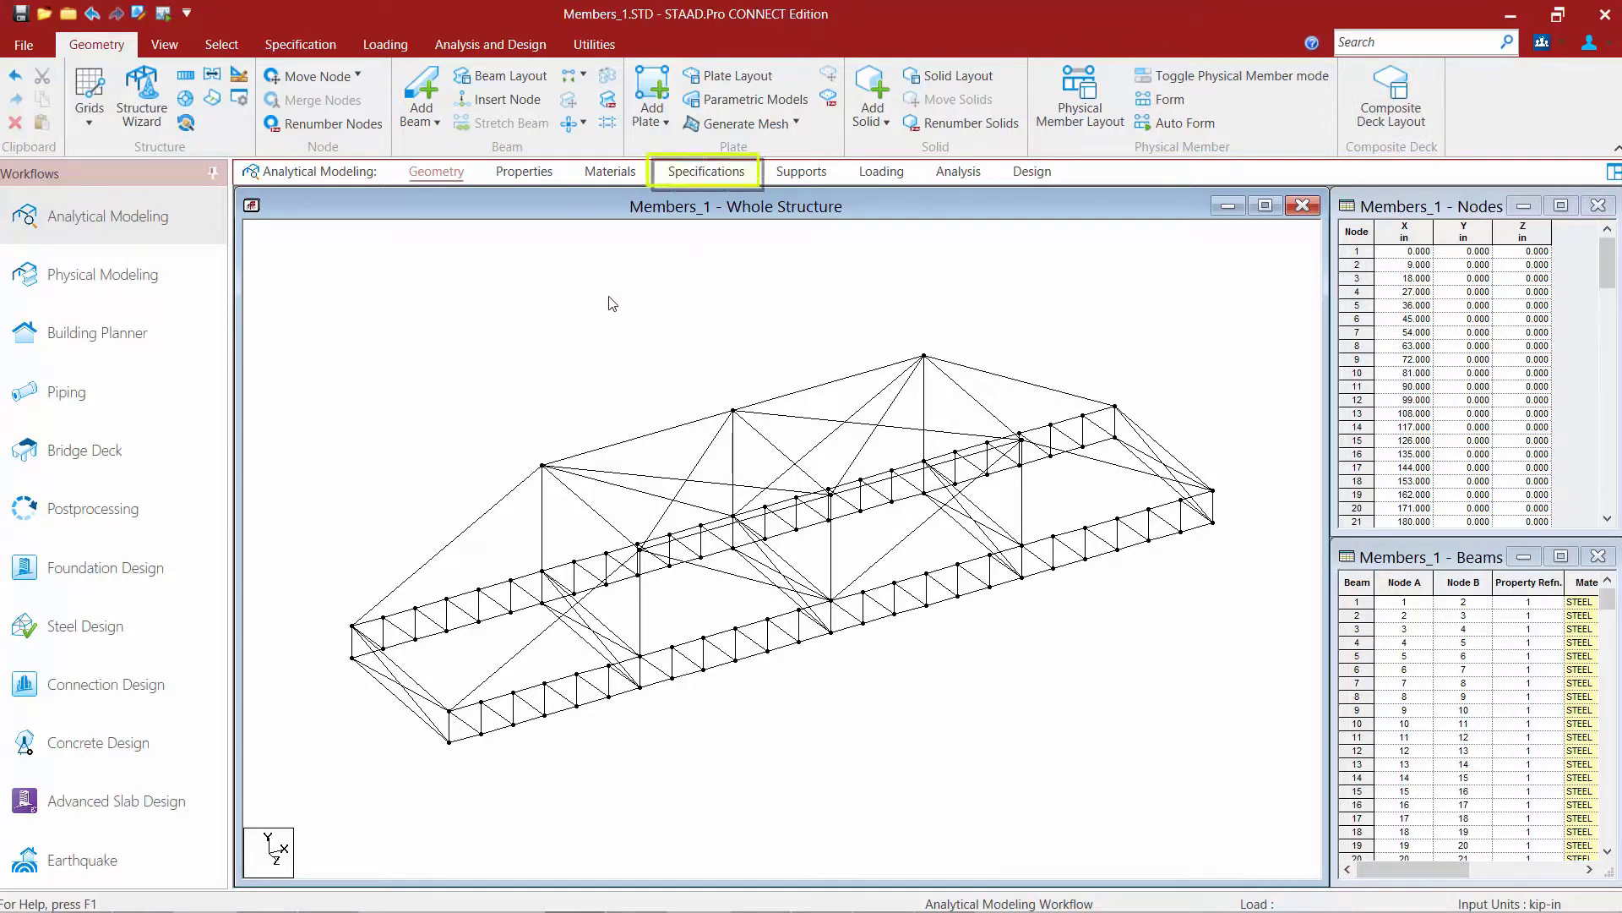
Switch the Analytical Modeling workflow to the Specifications panel for the Members_1 bridge.
click(708, 173)
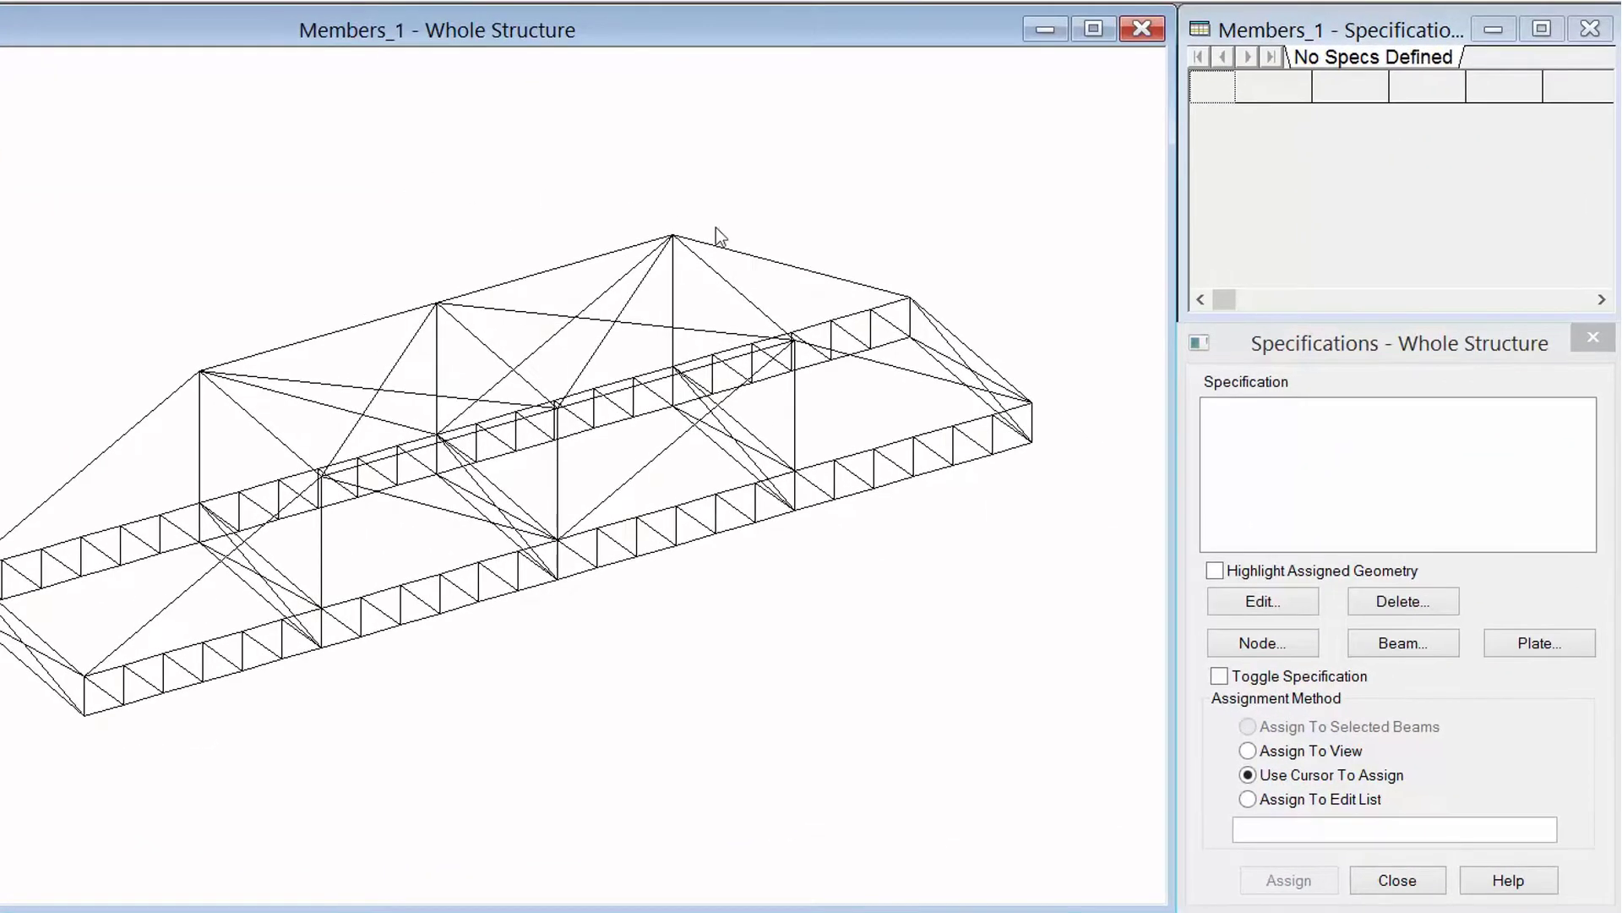
Start a new beam specification and show its Release options.
click(1386, 643)
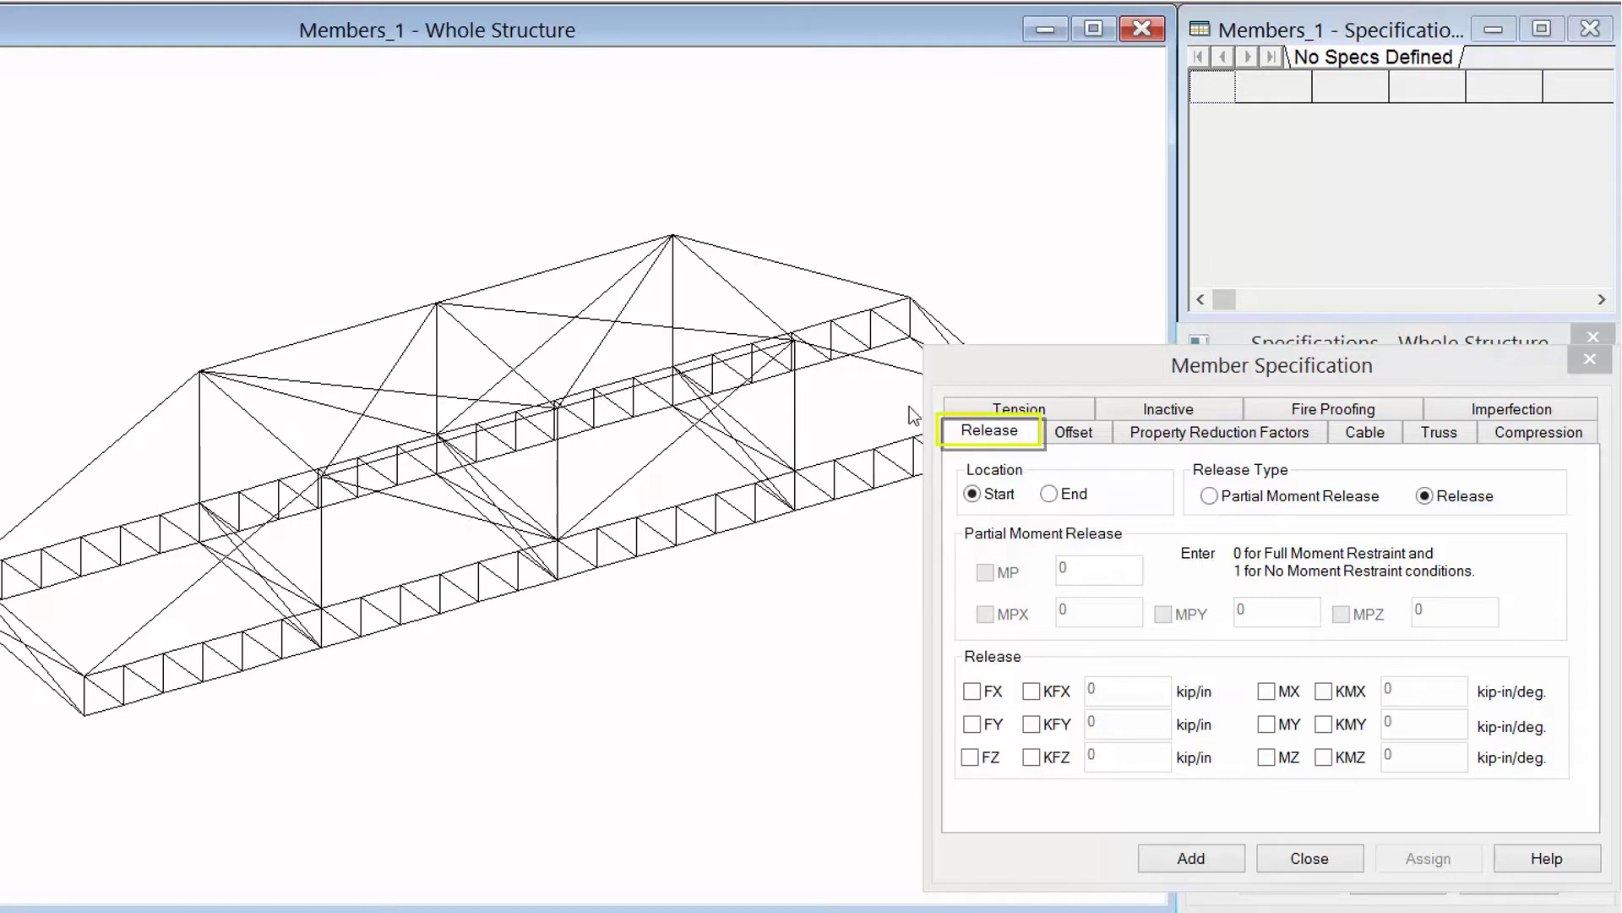
click(969, 447)
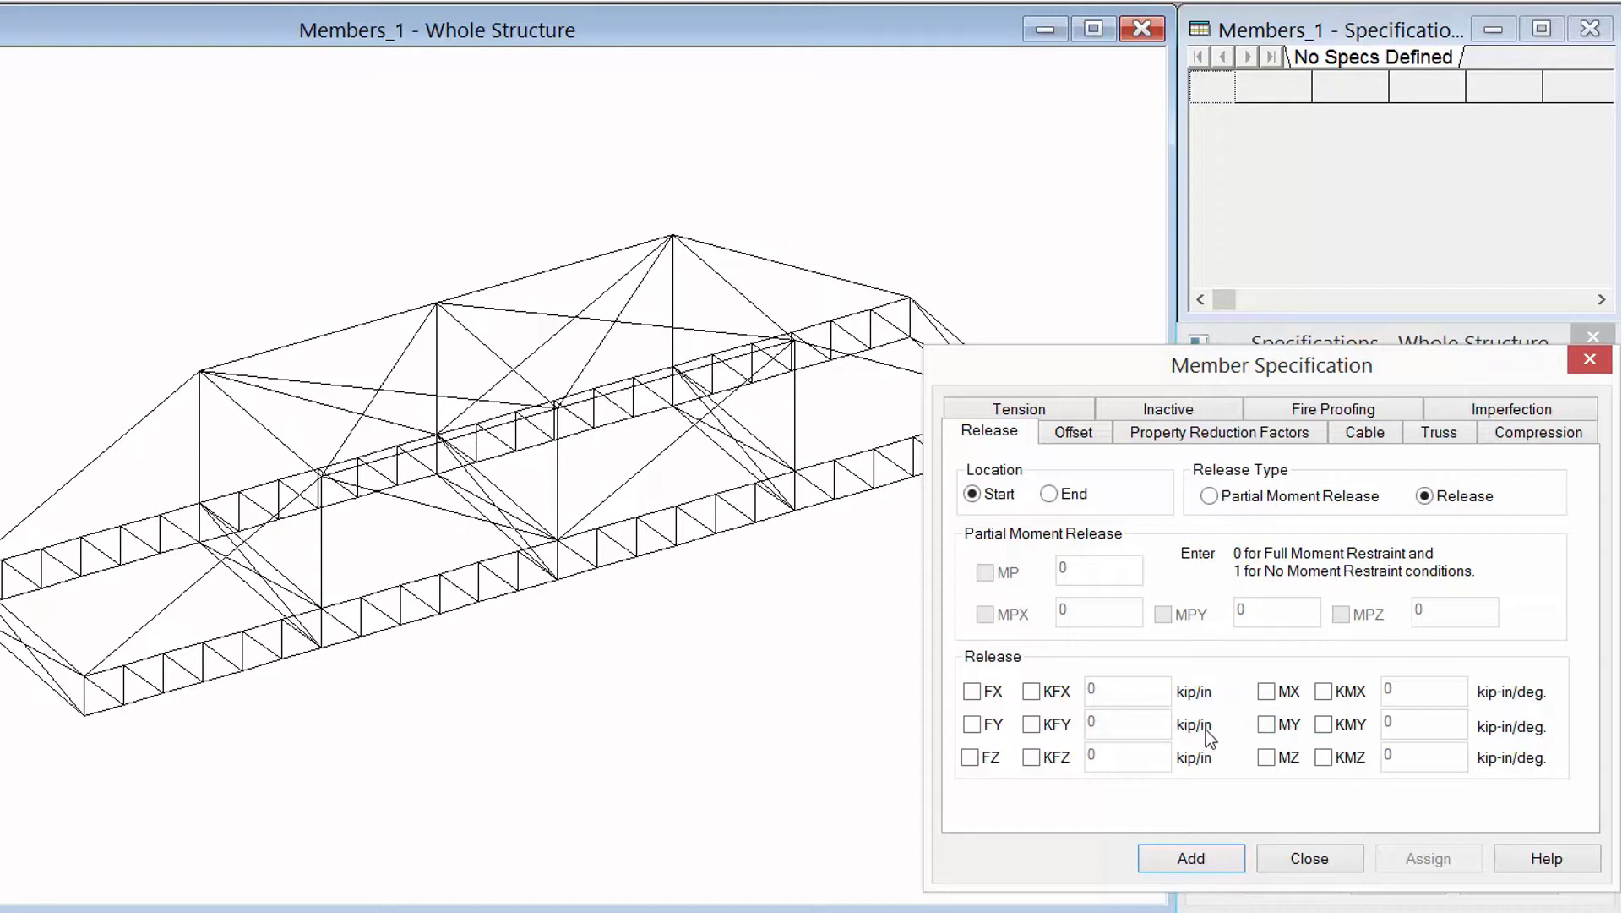
Add a START release specification freeing MY and MZ.
click(1266, 723)
click(1265, 757)
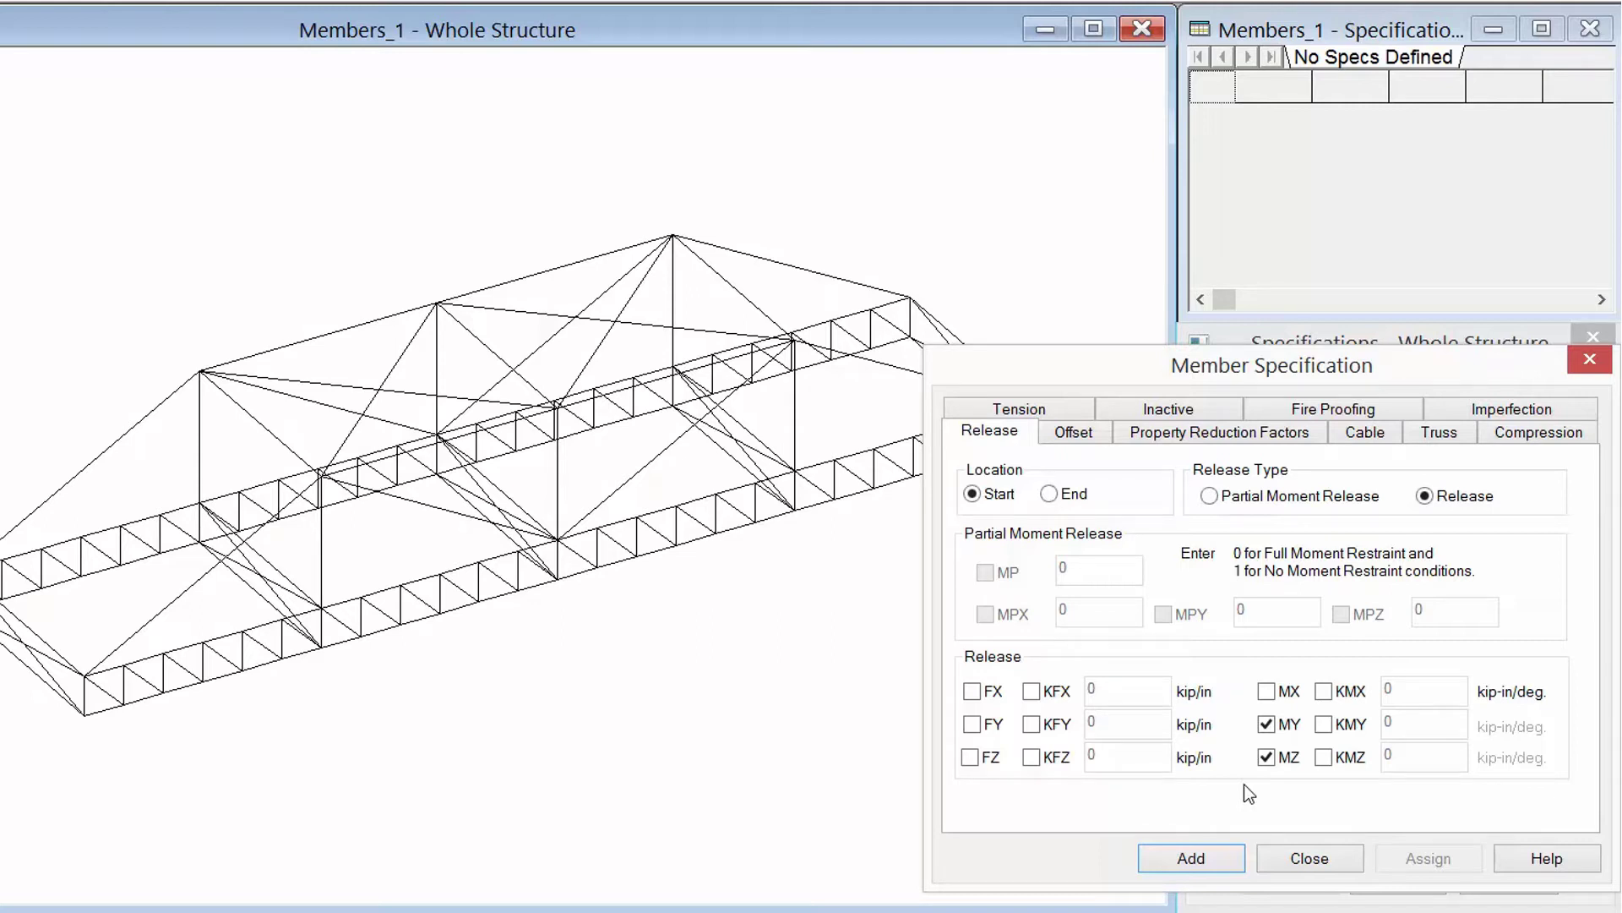
click(1180, 860)
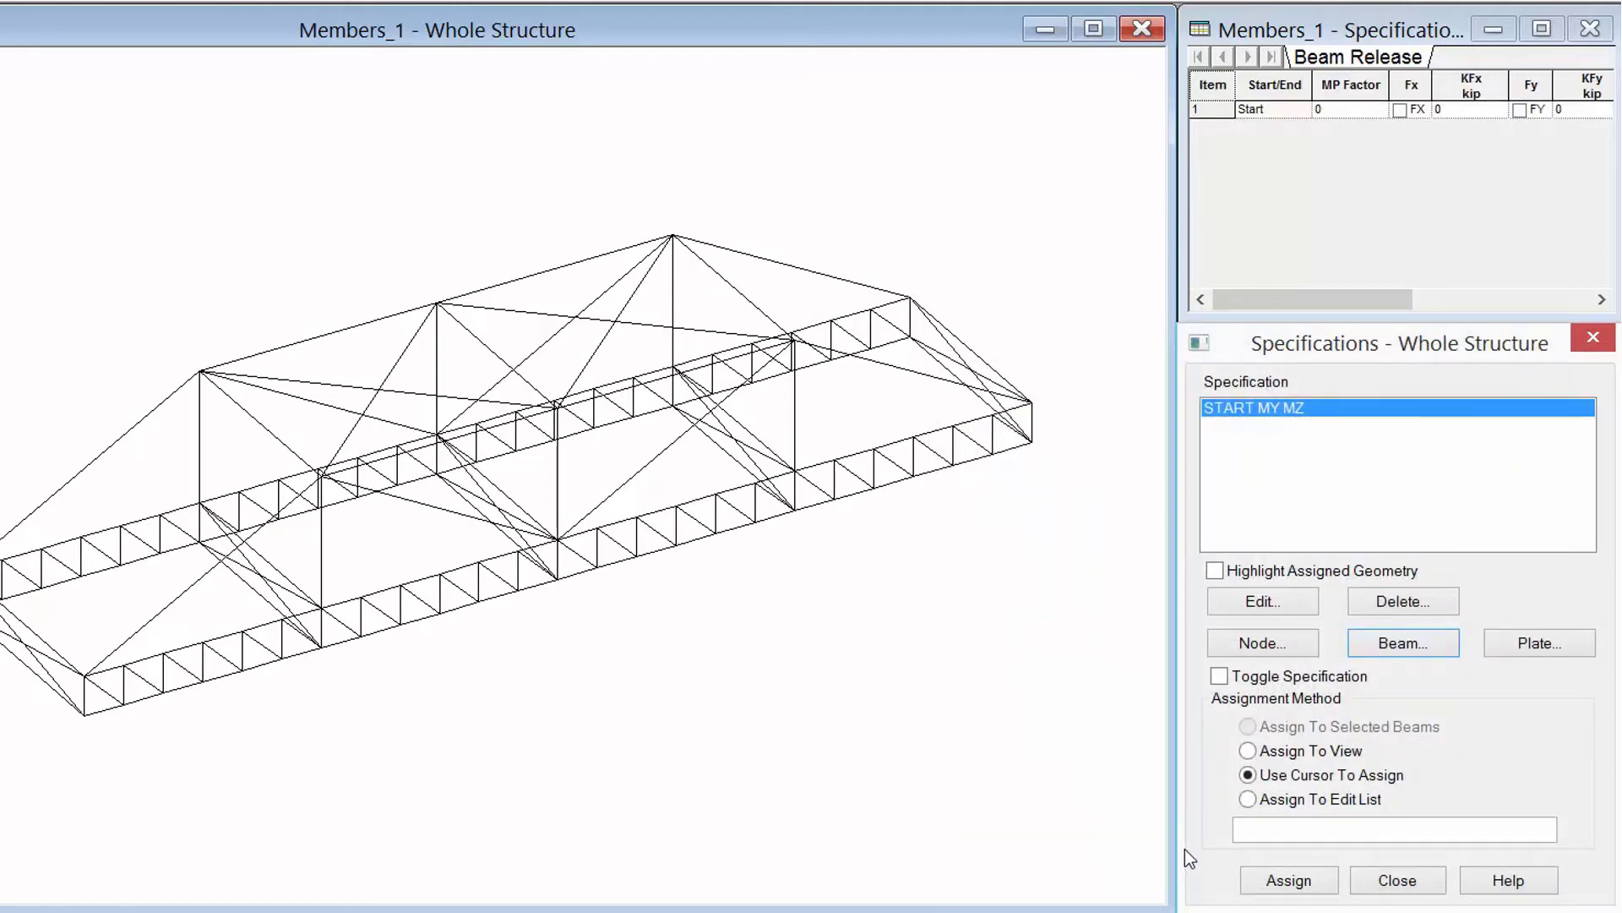
Add an END MY MZ release specification, then select START MY MZ in the list.
click(1383, 645)
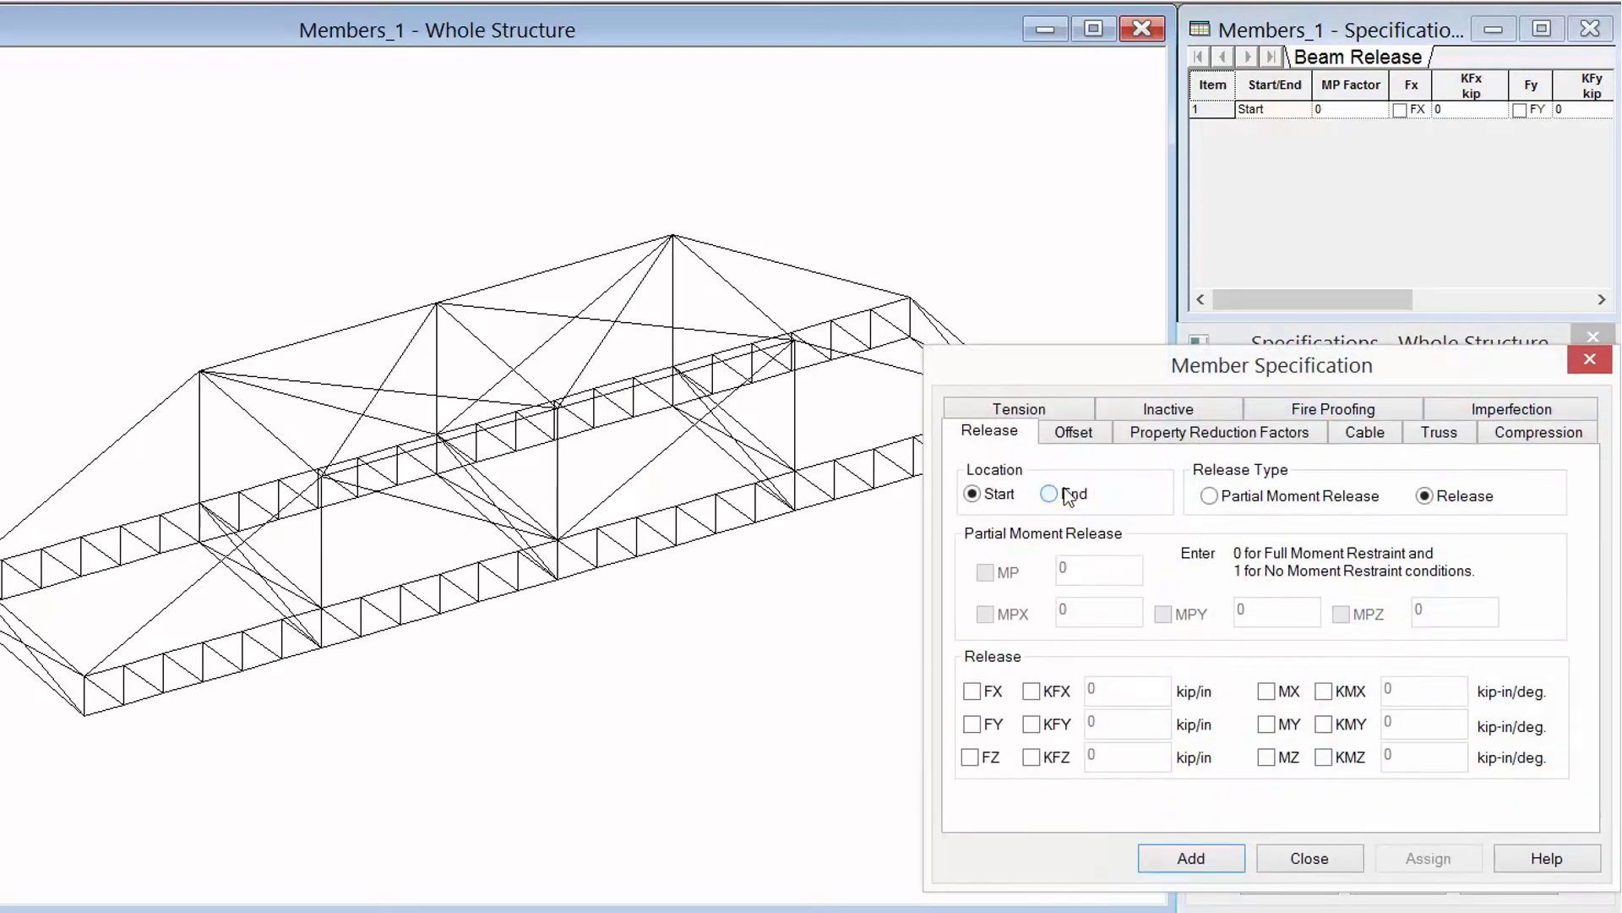
click(1067, 496)
click(1266, 725)
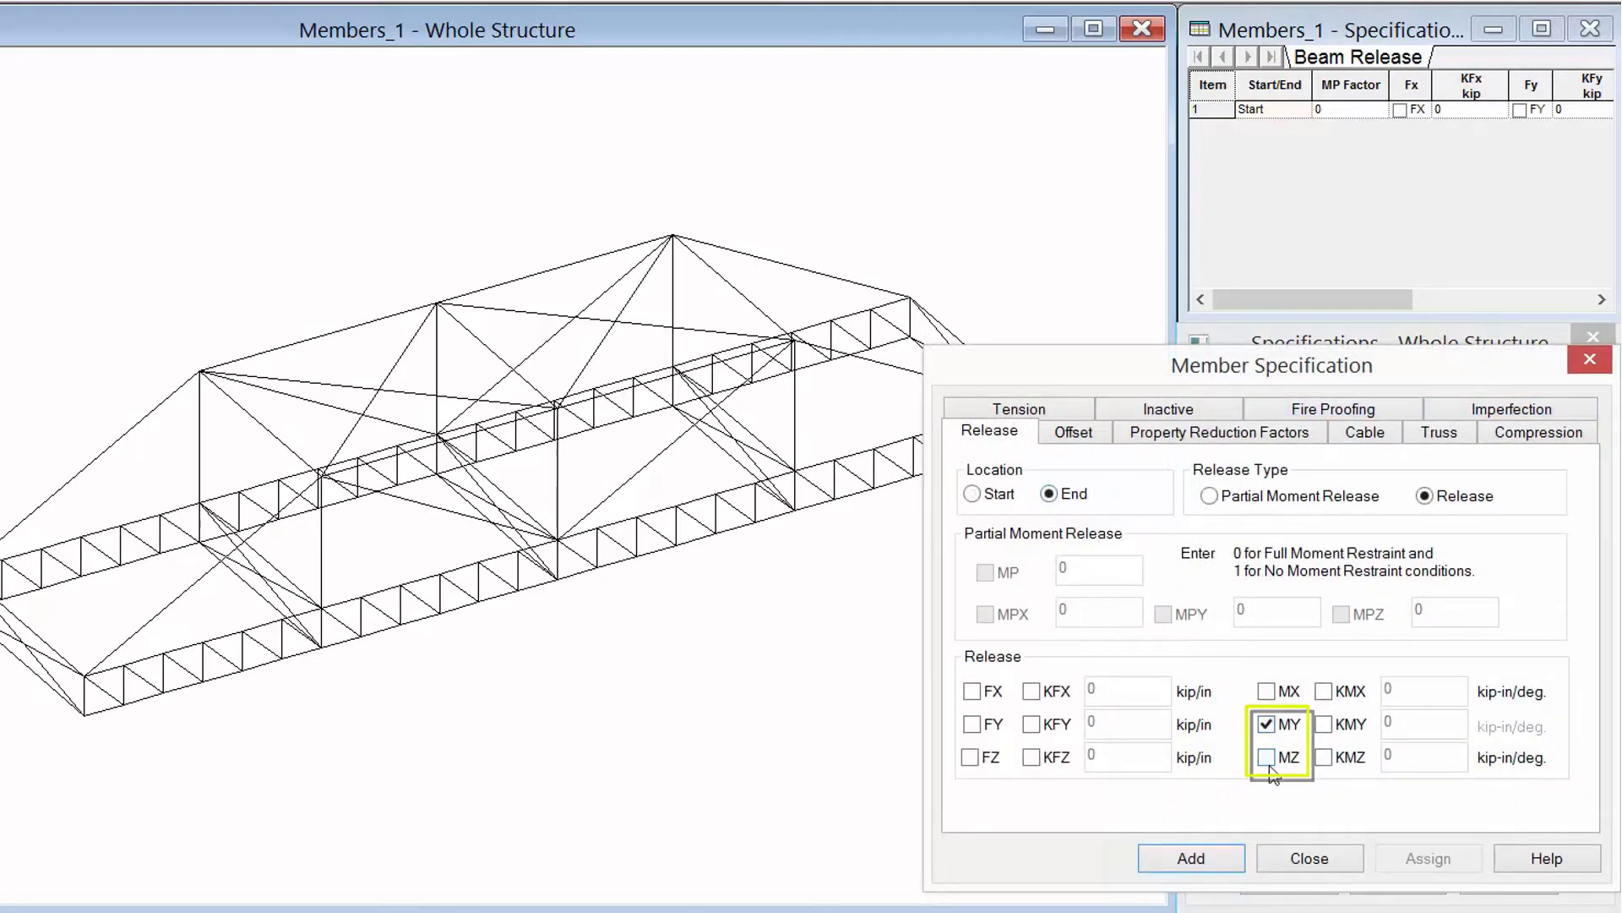
click(1267, 757)
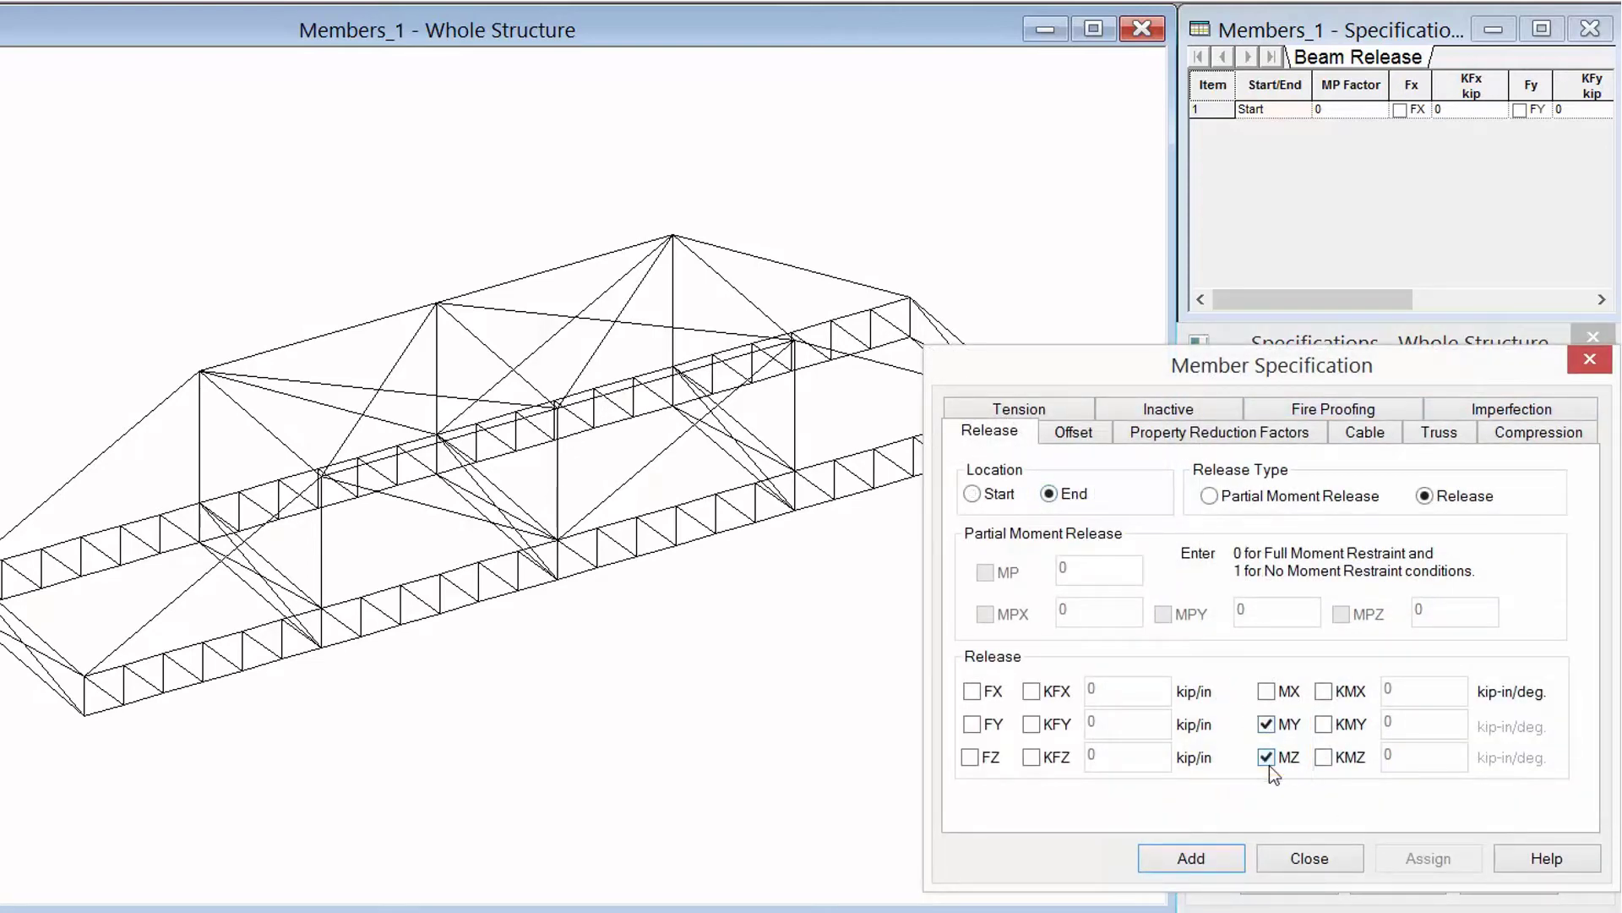
click(1207, 858)
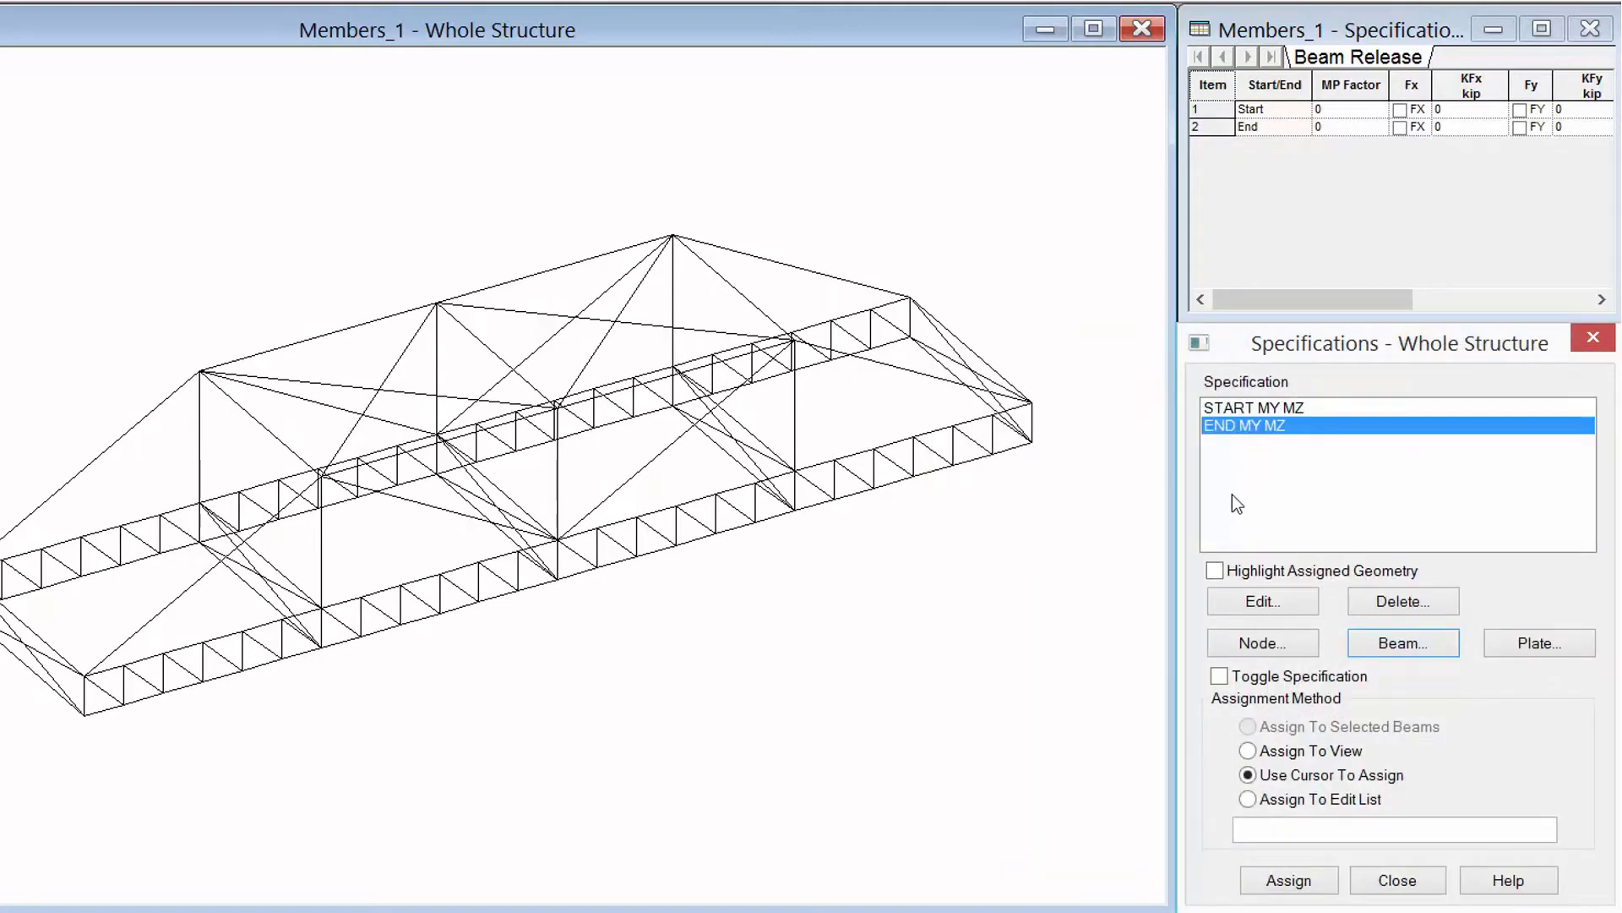
click(1213, 407)
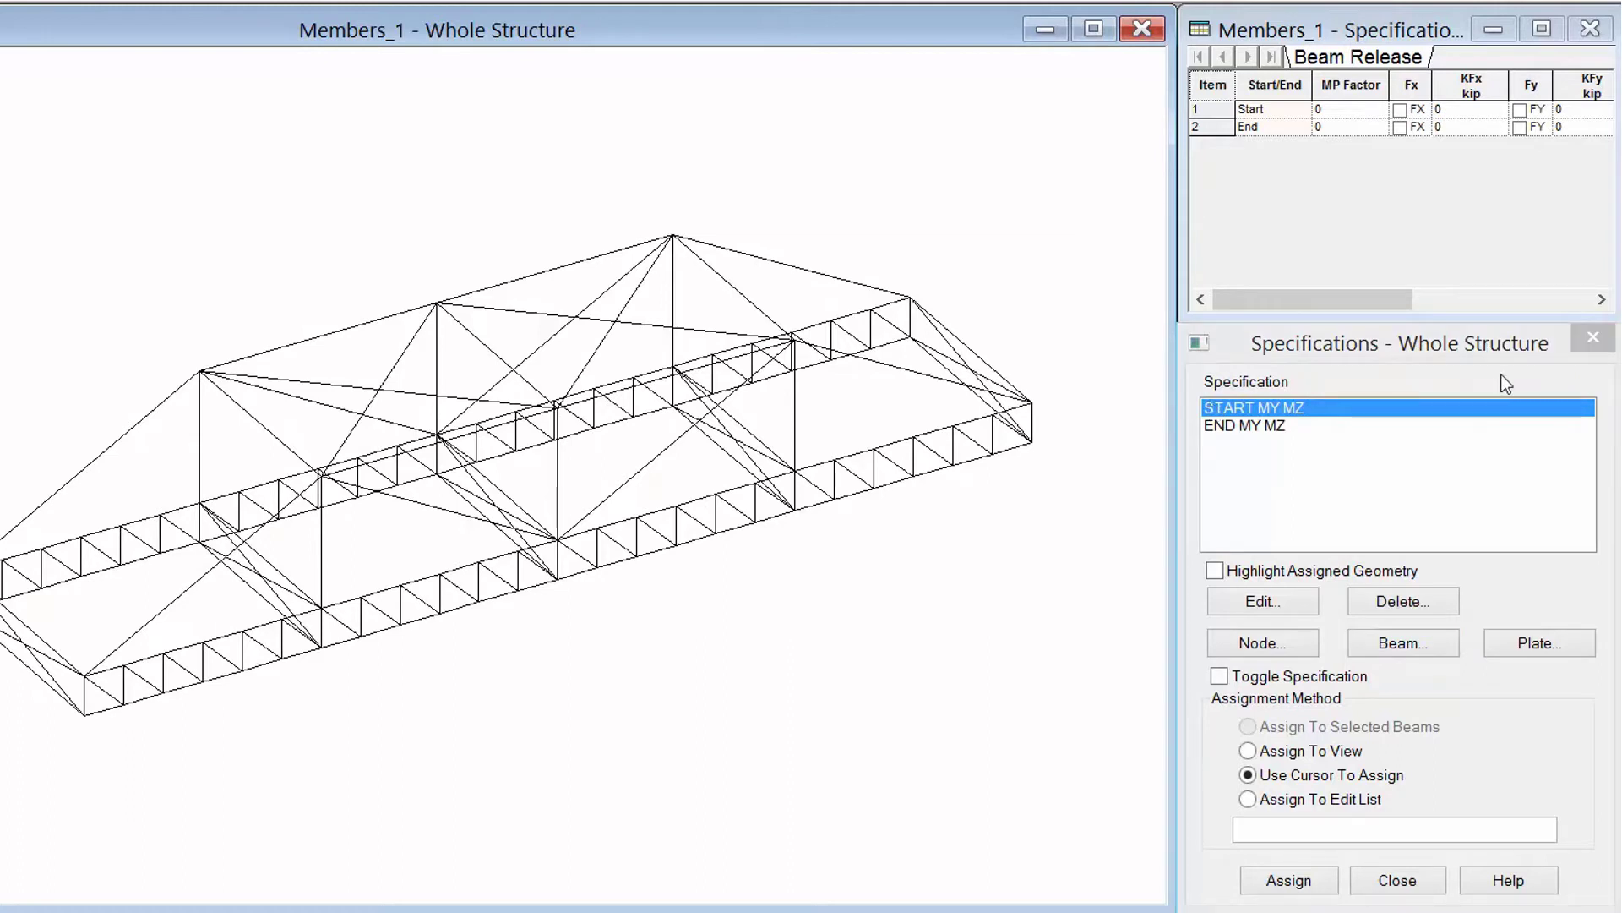
click(1269, 408)
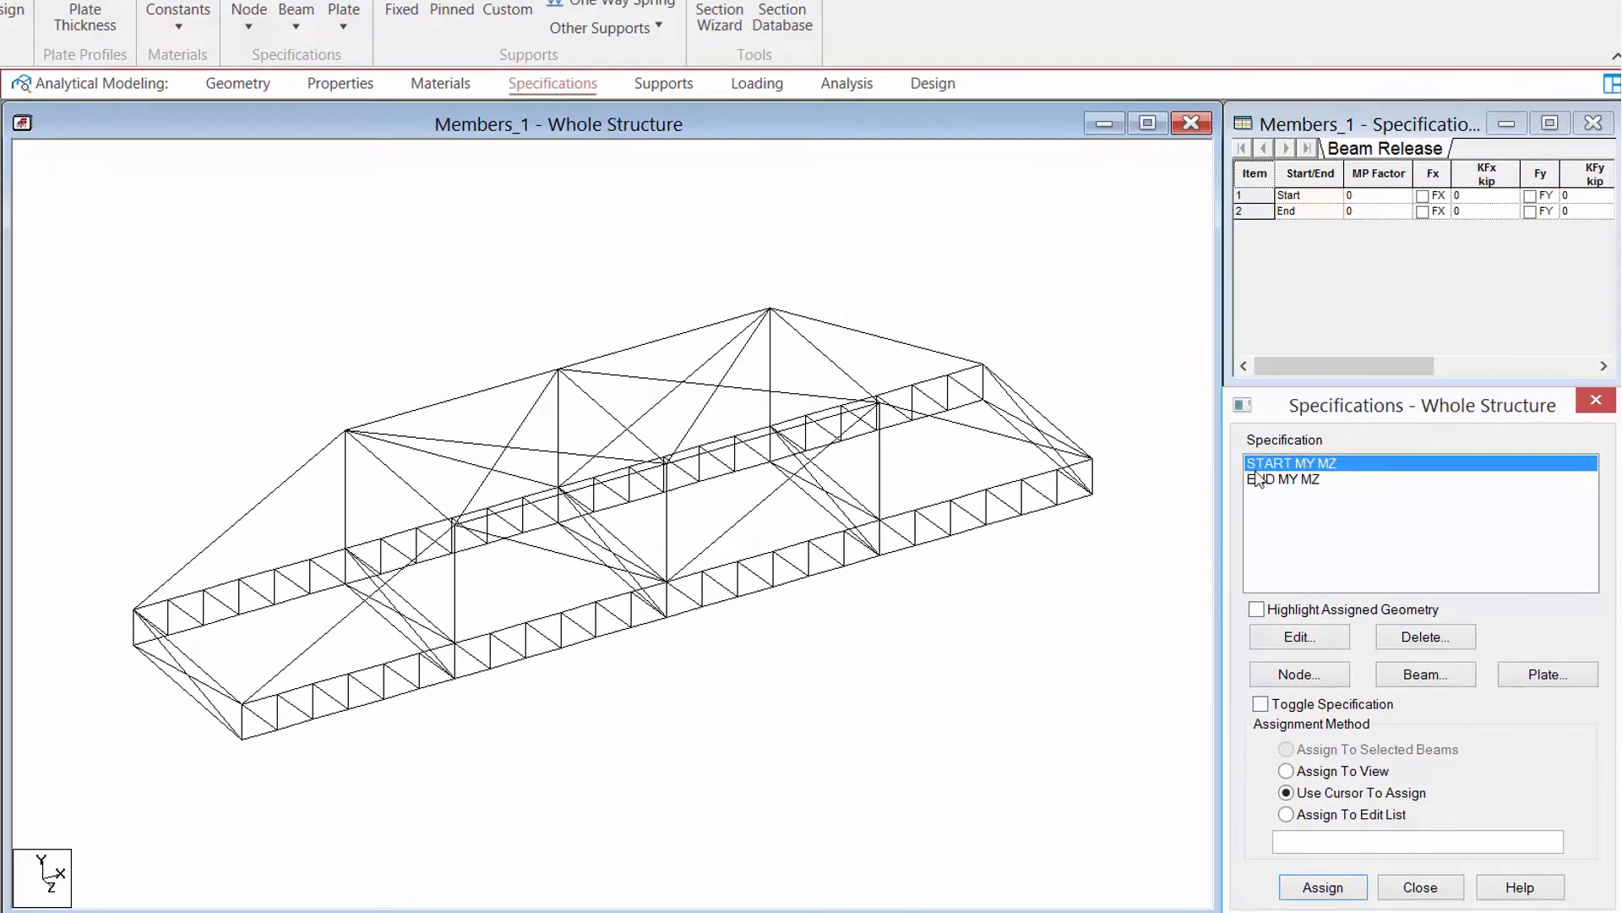
Assign START MY MZ to diagonal beams 249, 250 and 251, then clear the selection.
click(406, 492)
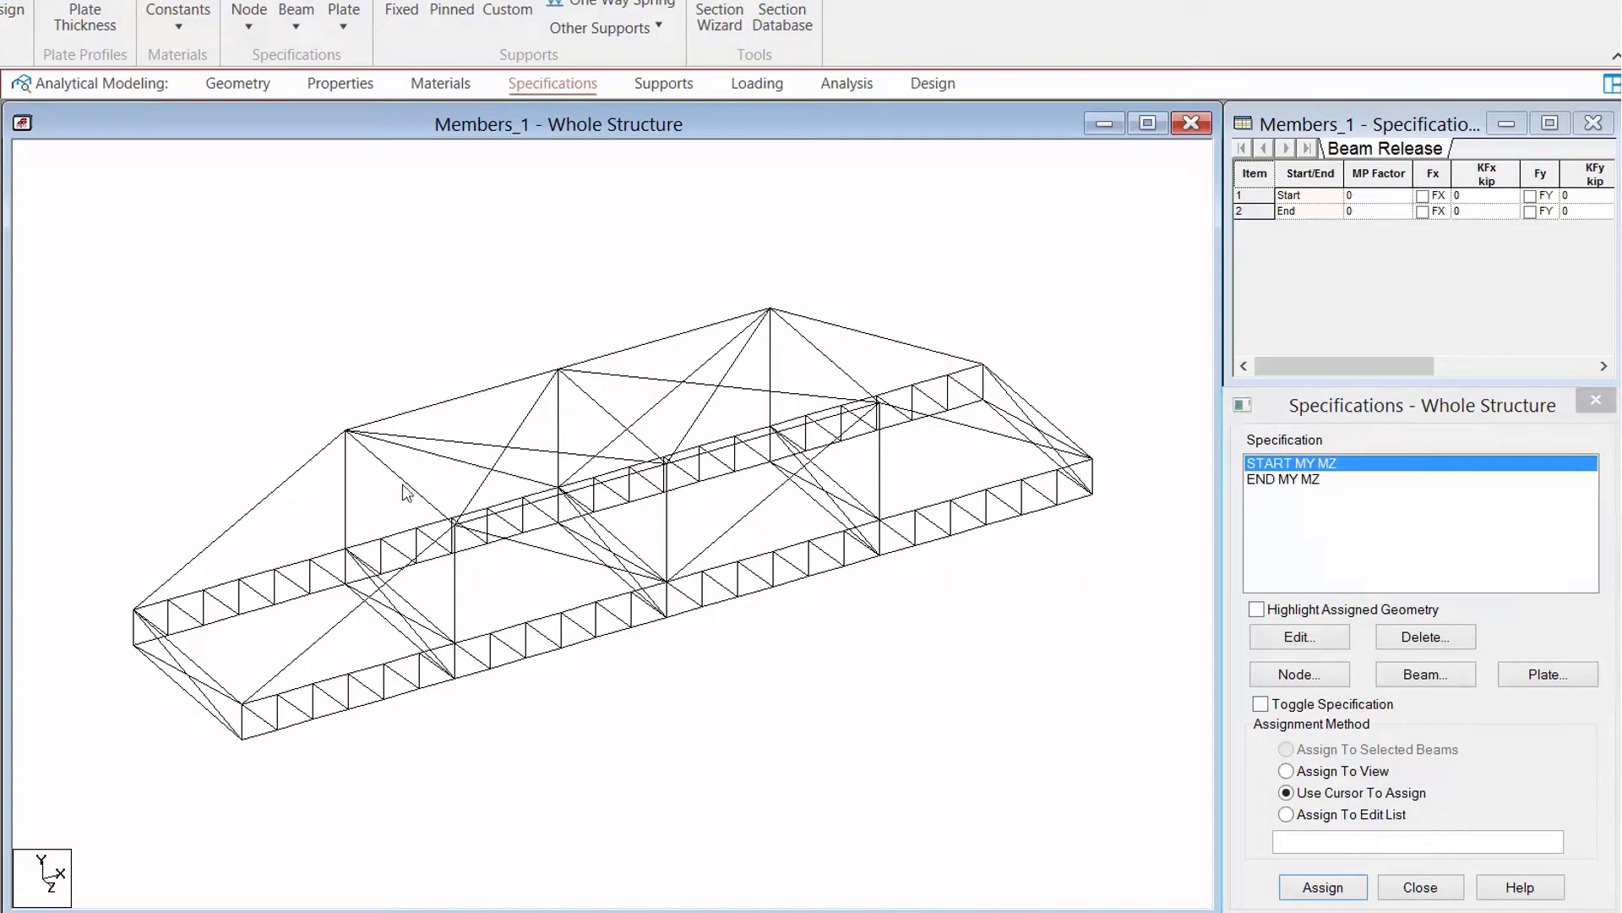
click(412, 487)
ctrl+click(608, 413)
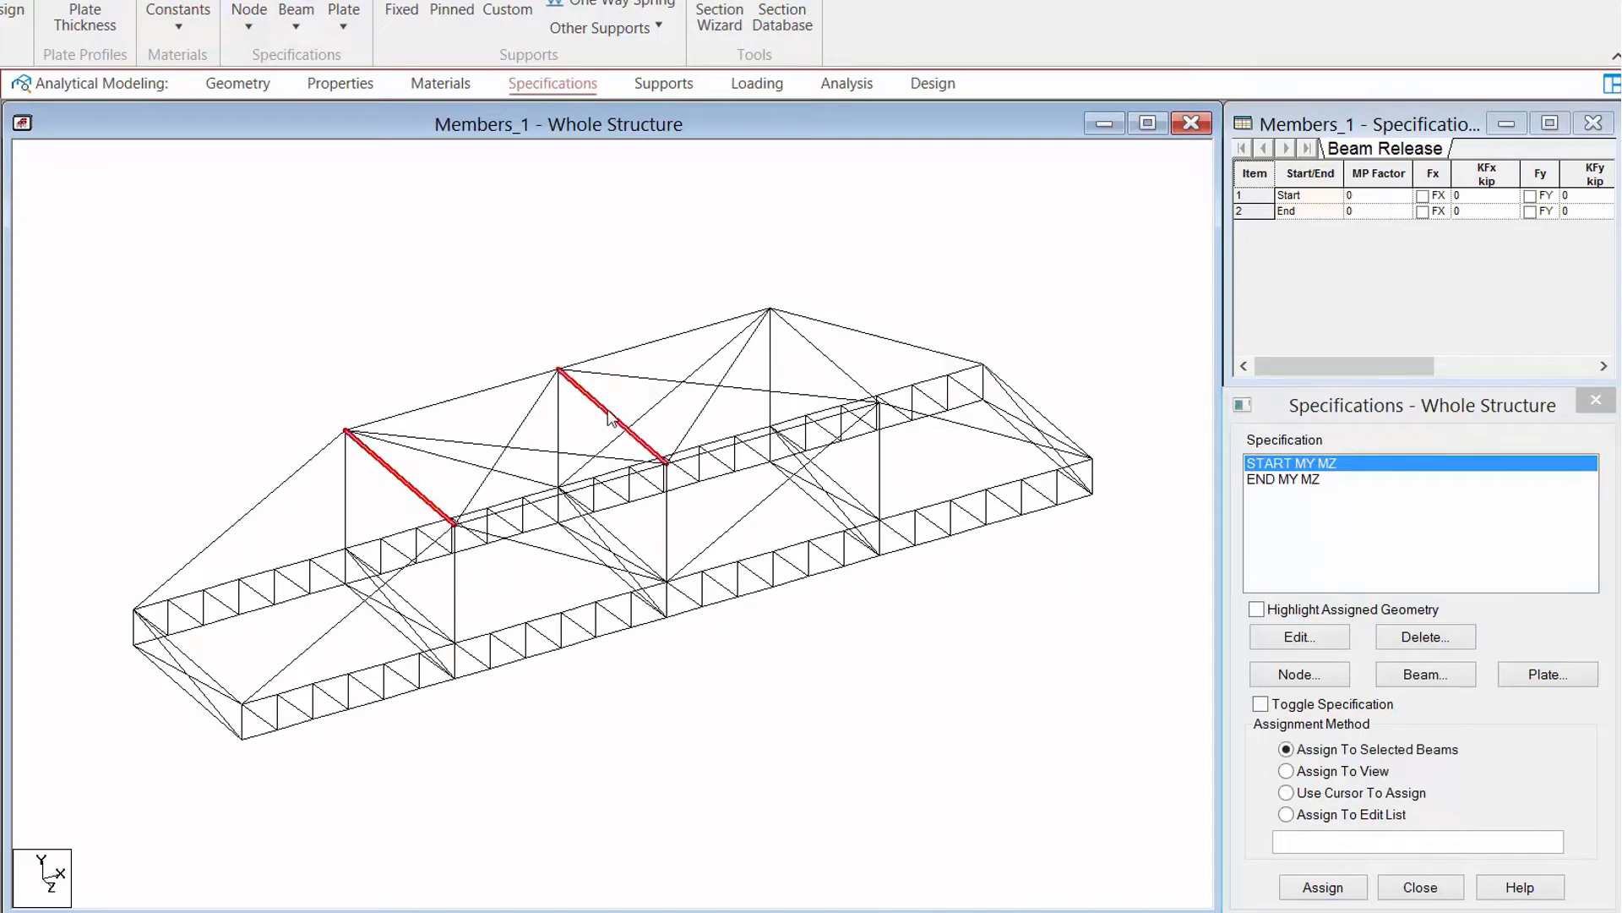
ctrl+click(818, 351)
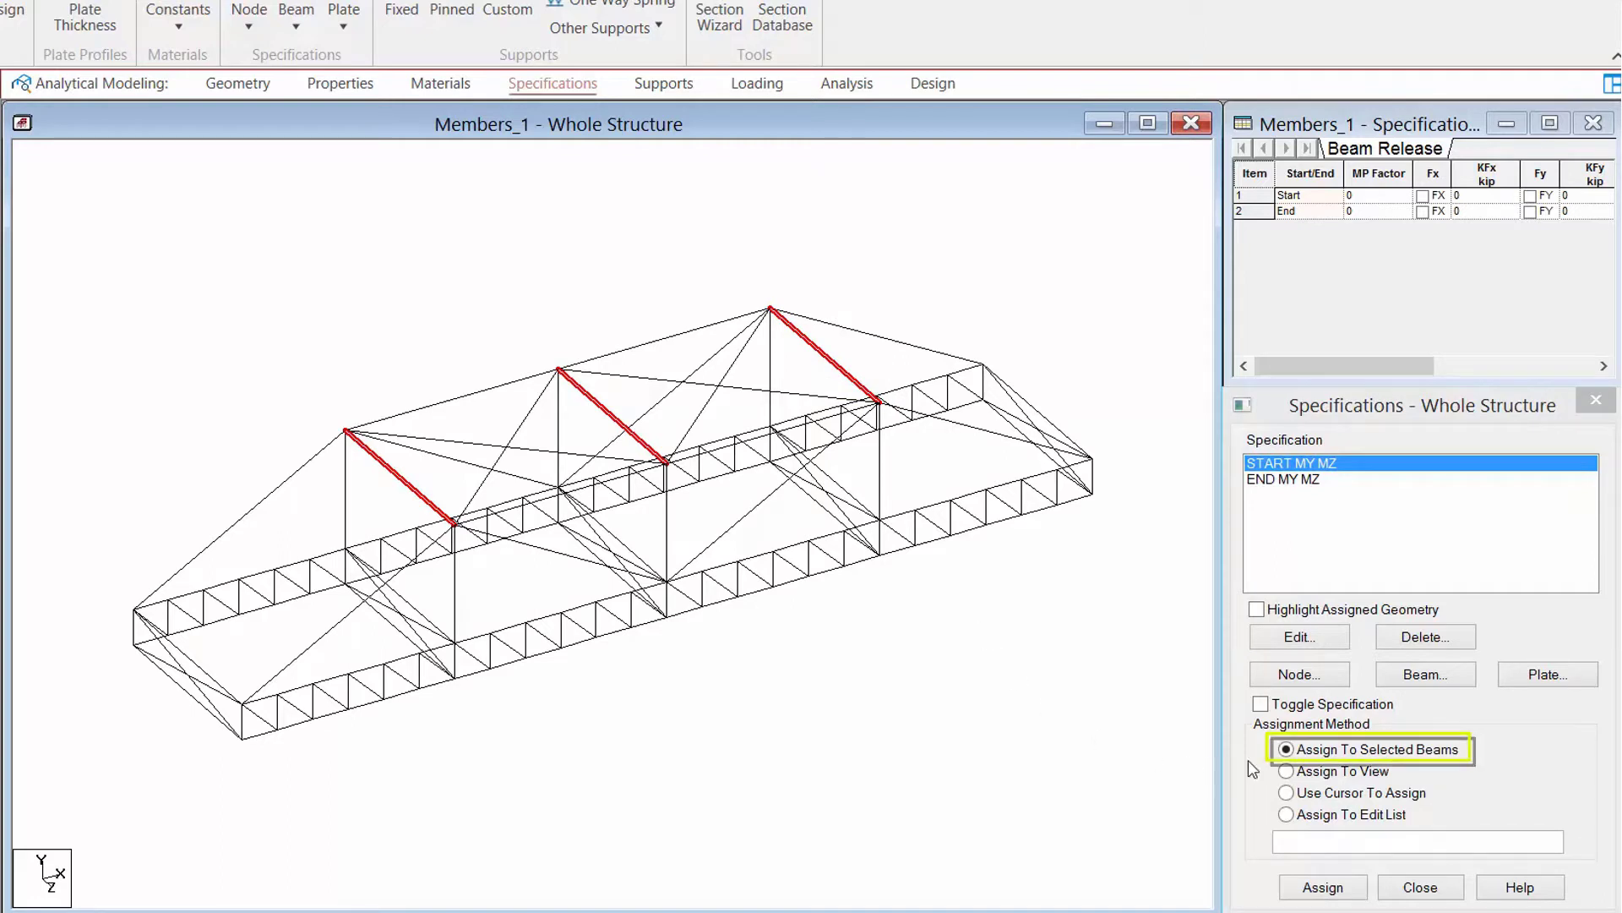
click(1320, 887)
click(1438, 732)
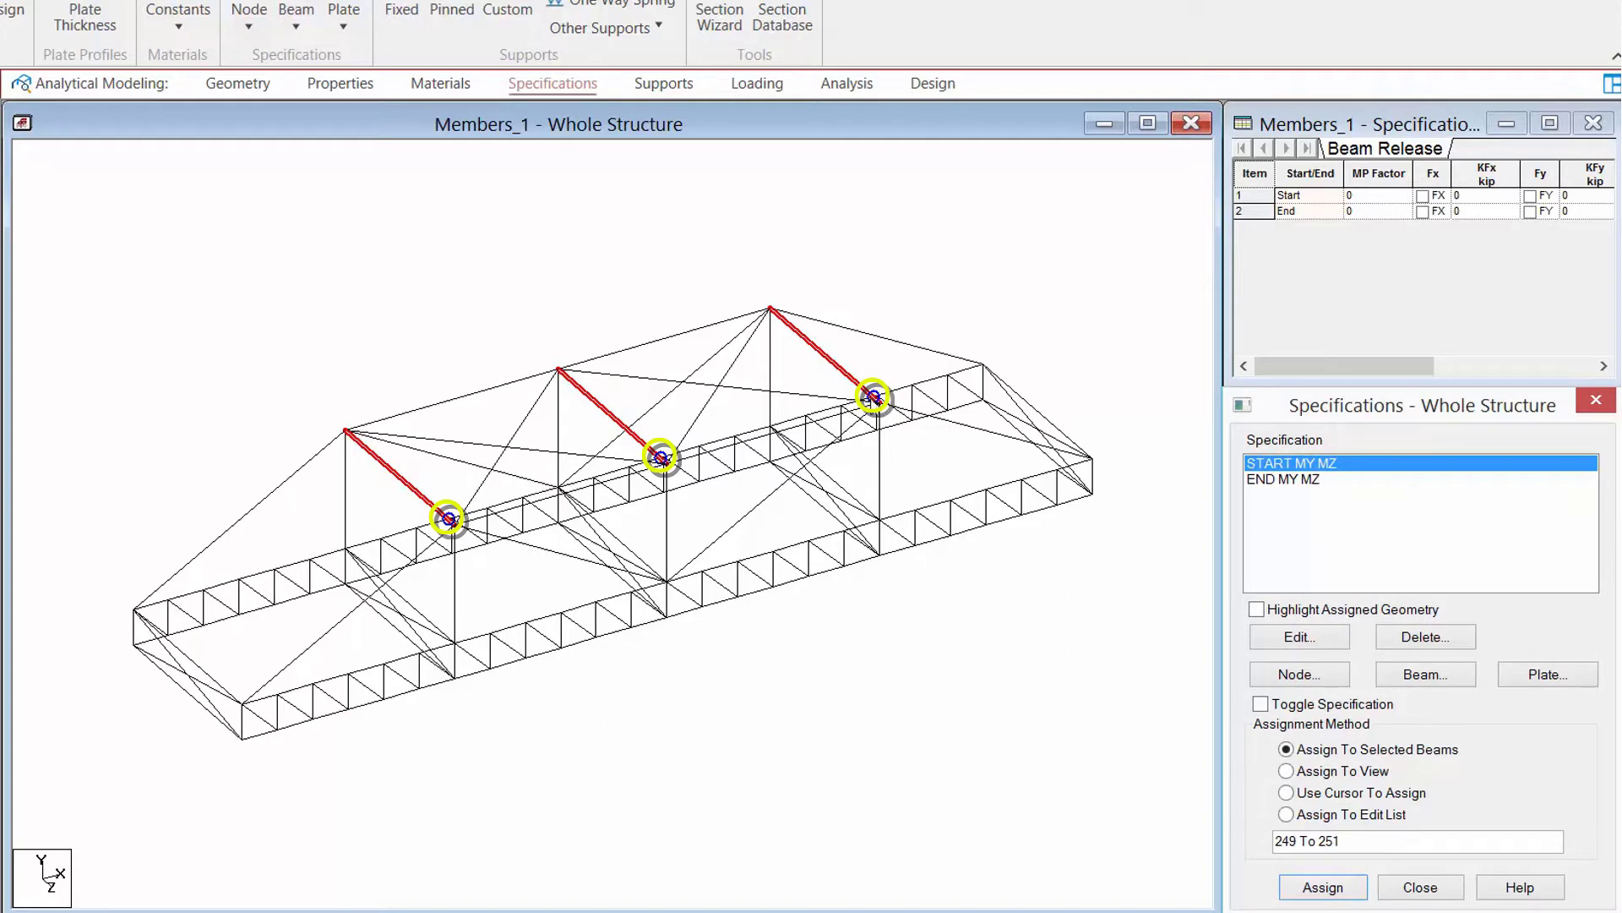
click(898, 643)
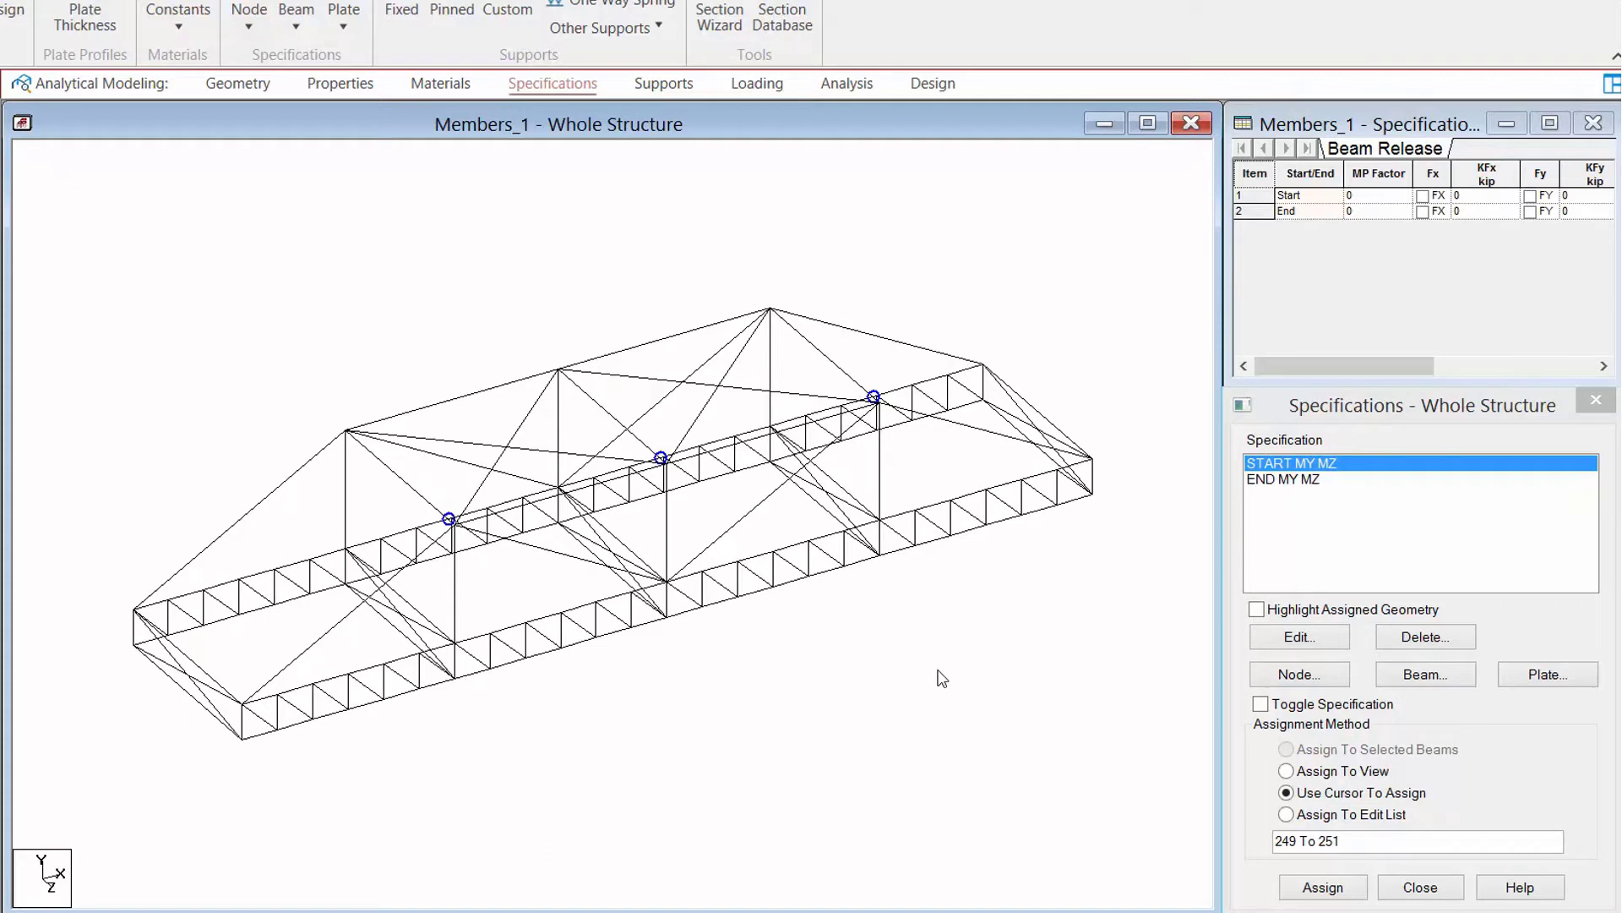
Assign END MY MZ to diagonal beams 249–251 and reopen the Member Specification dialog.
click(1259, 479)
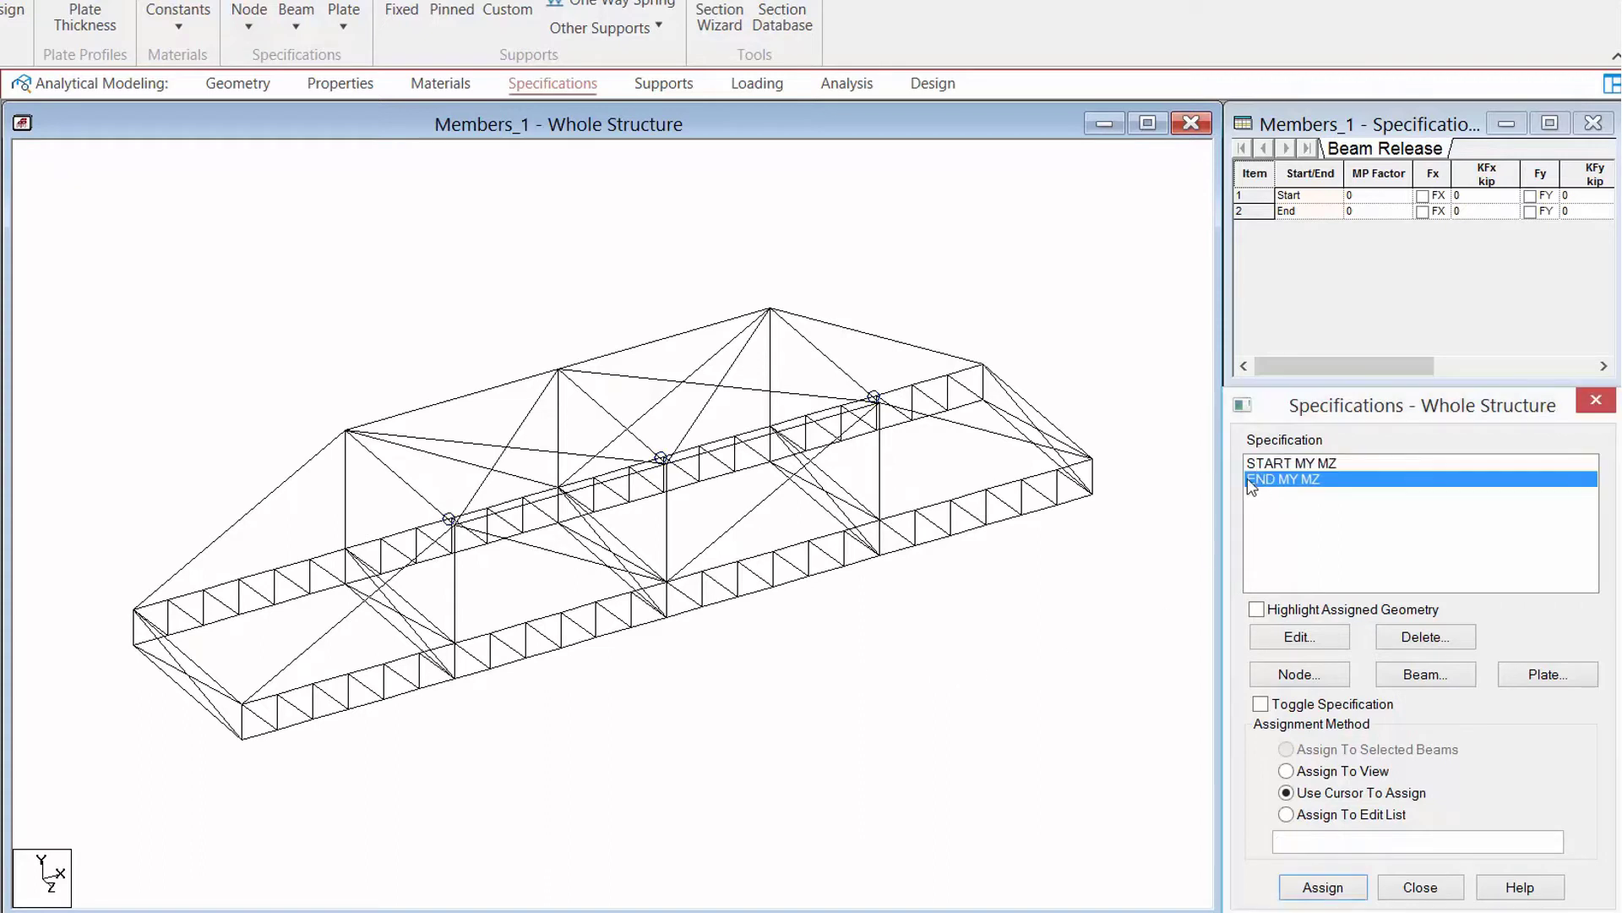
click(385, 470)
click(605, 409)
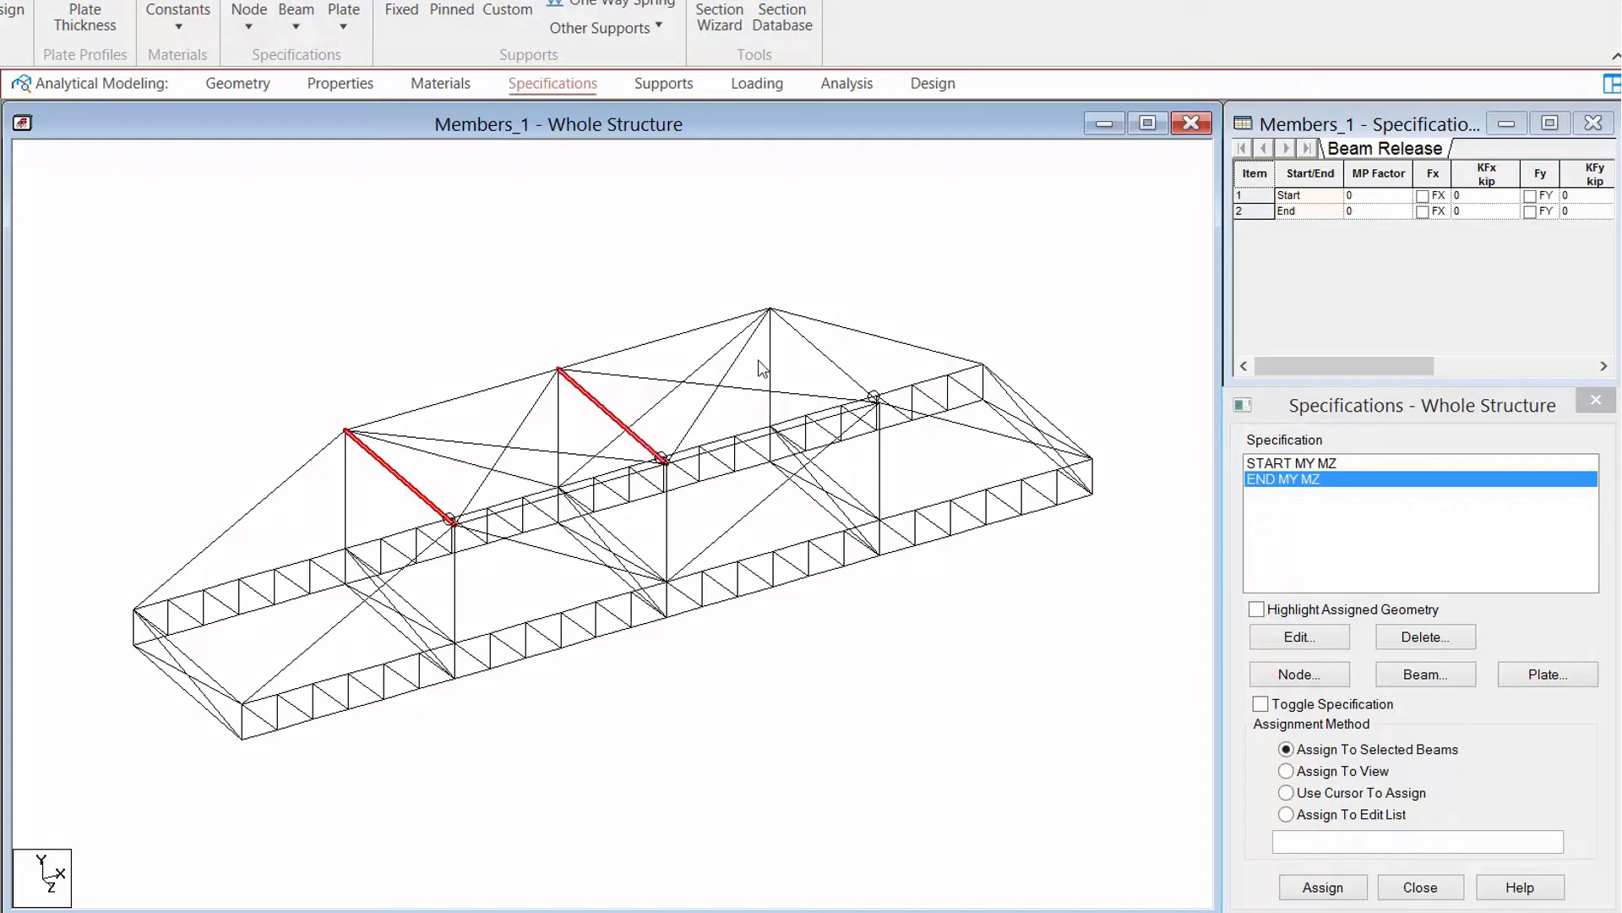
ctrl+click(826, 355)
click(1314, 889)
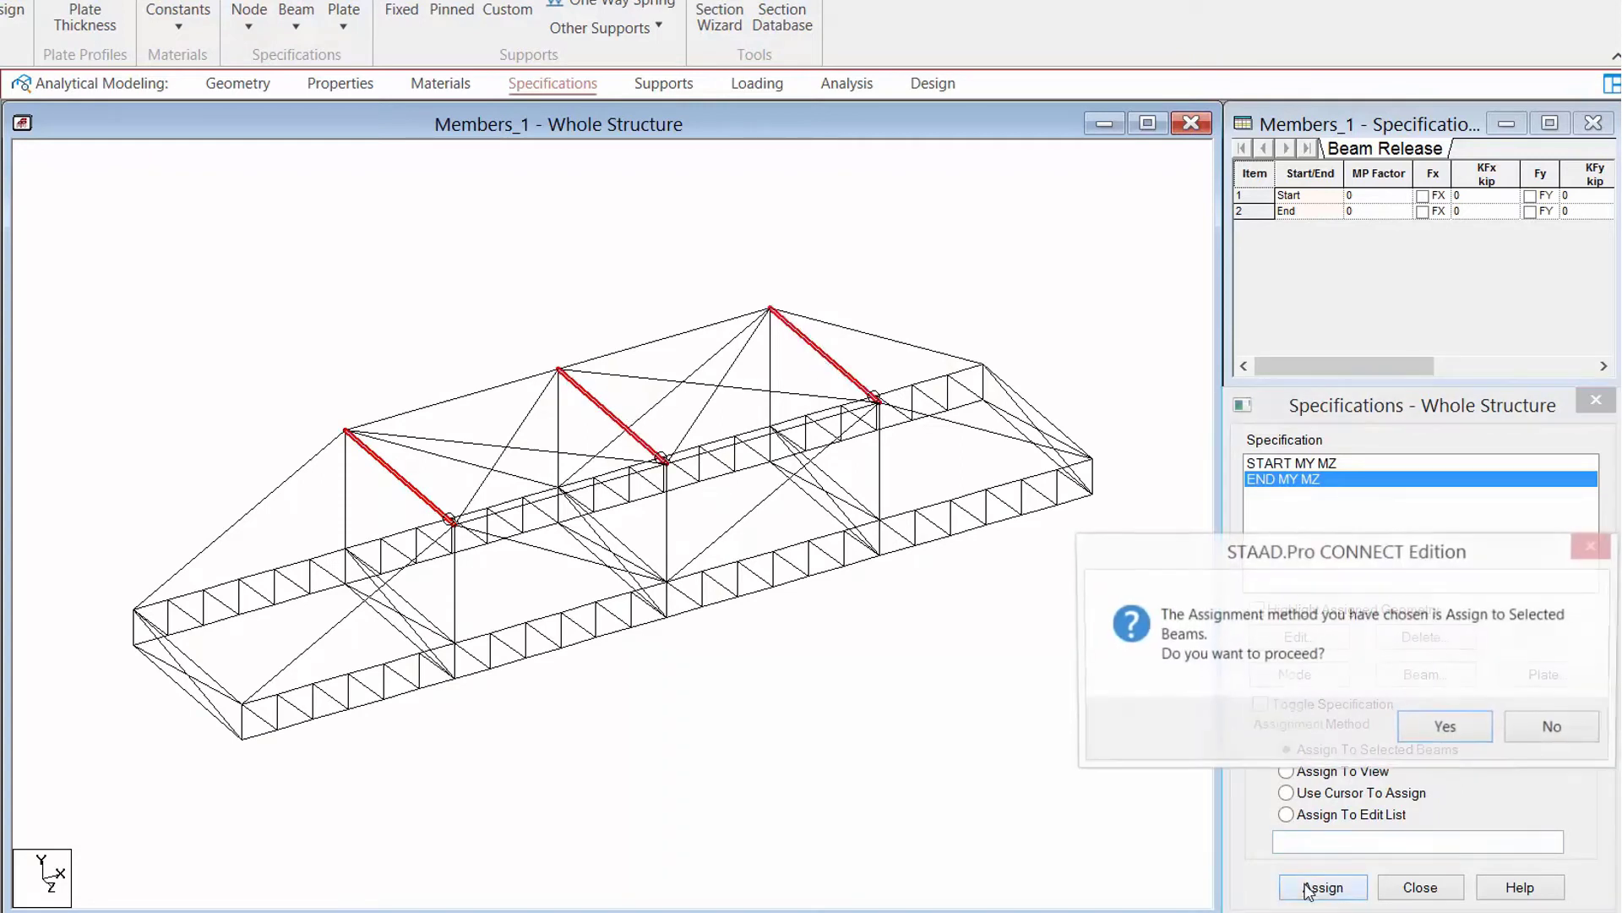
click(1428, 728)
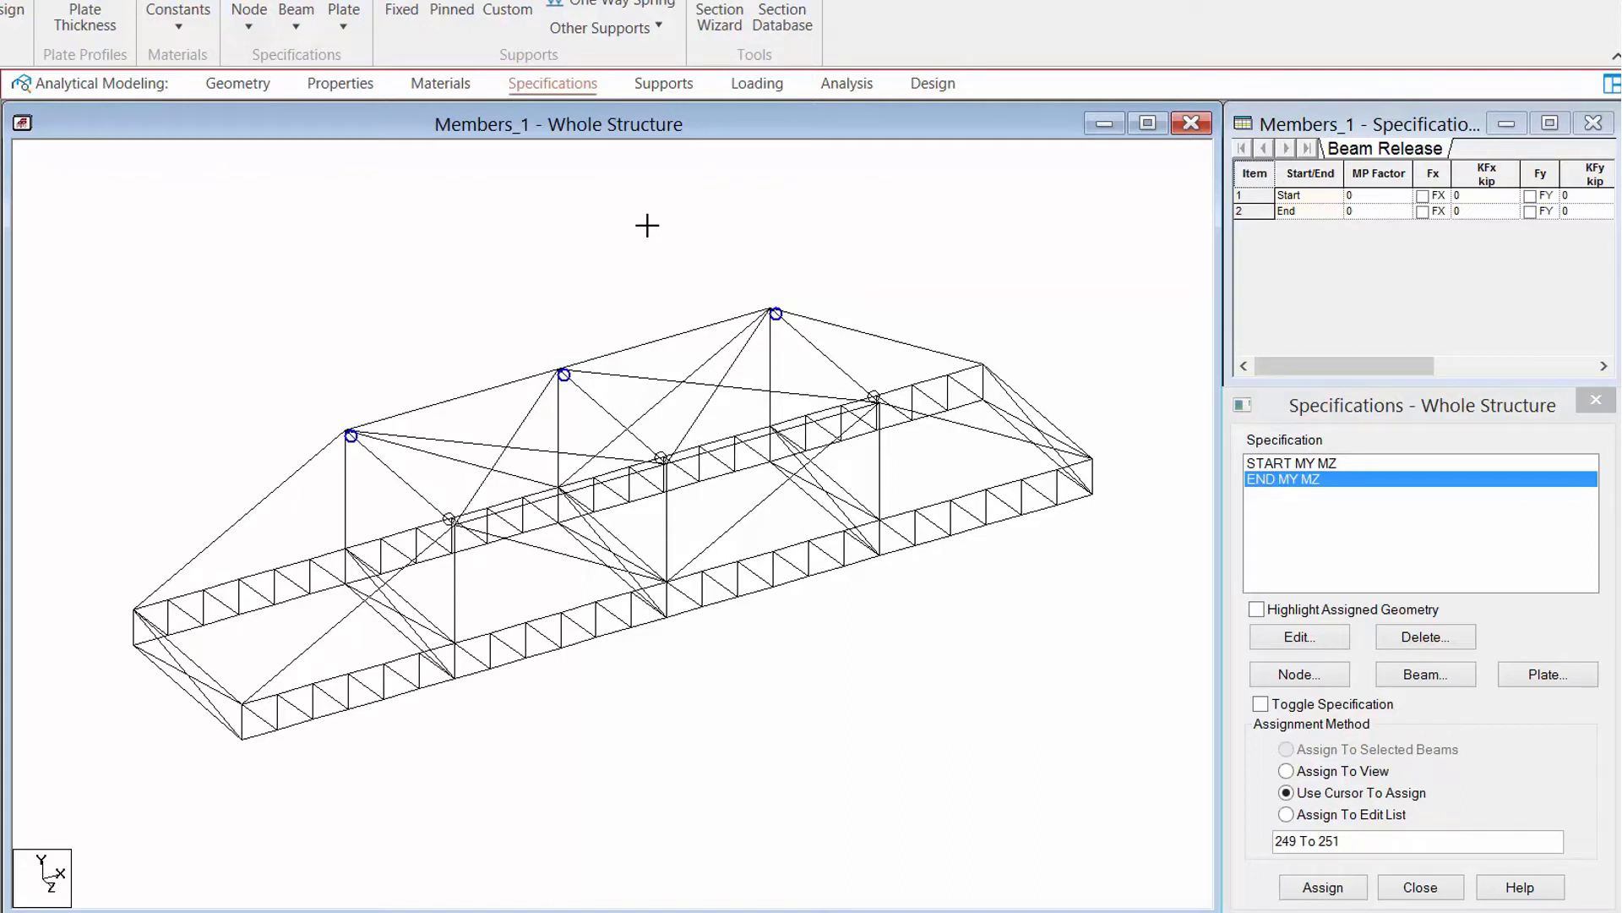
click(1417, 675)
drag(1233, 427, 663, 246)
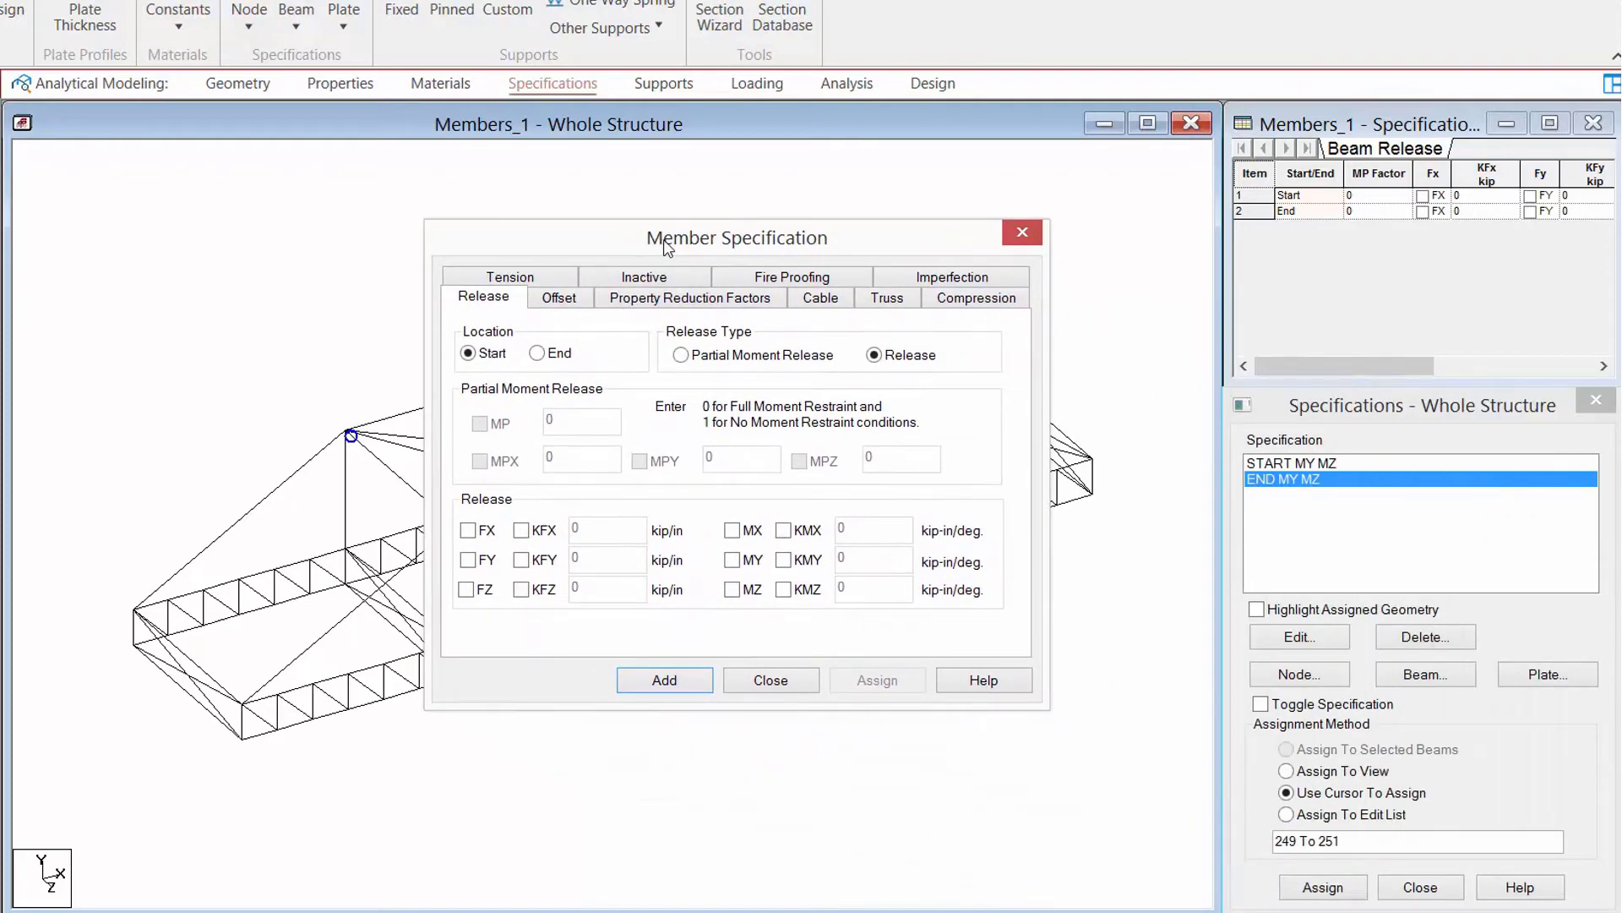
Choose the Truss type in Member Specification and add MEMBER TRUSS to the list.
click(903, 307)
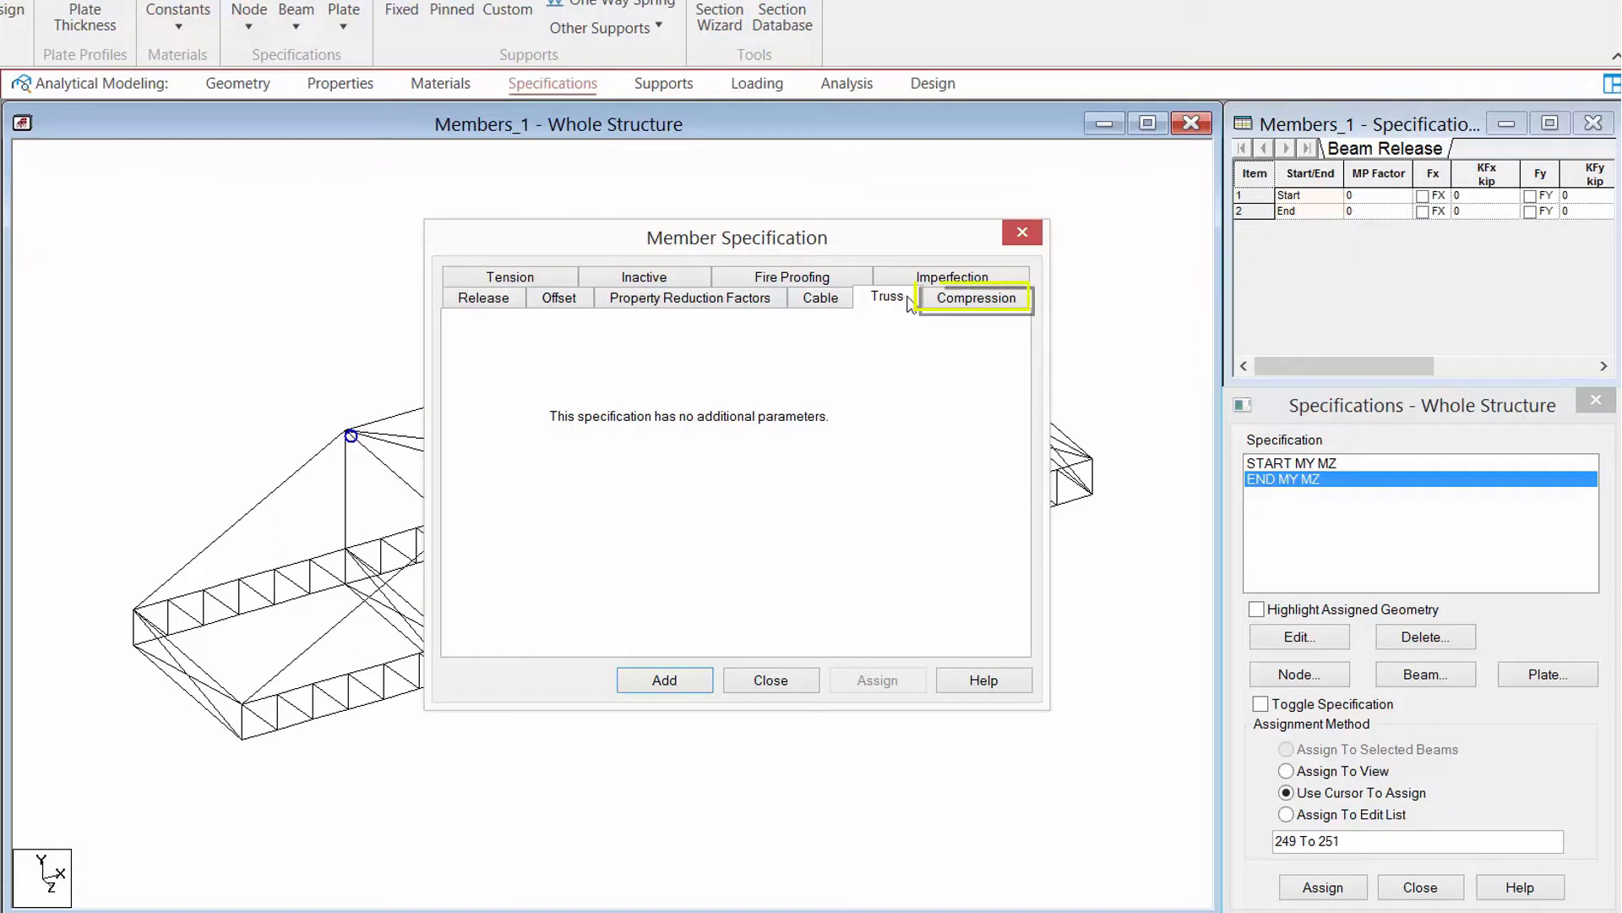
click(952, 304)
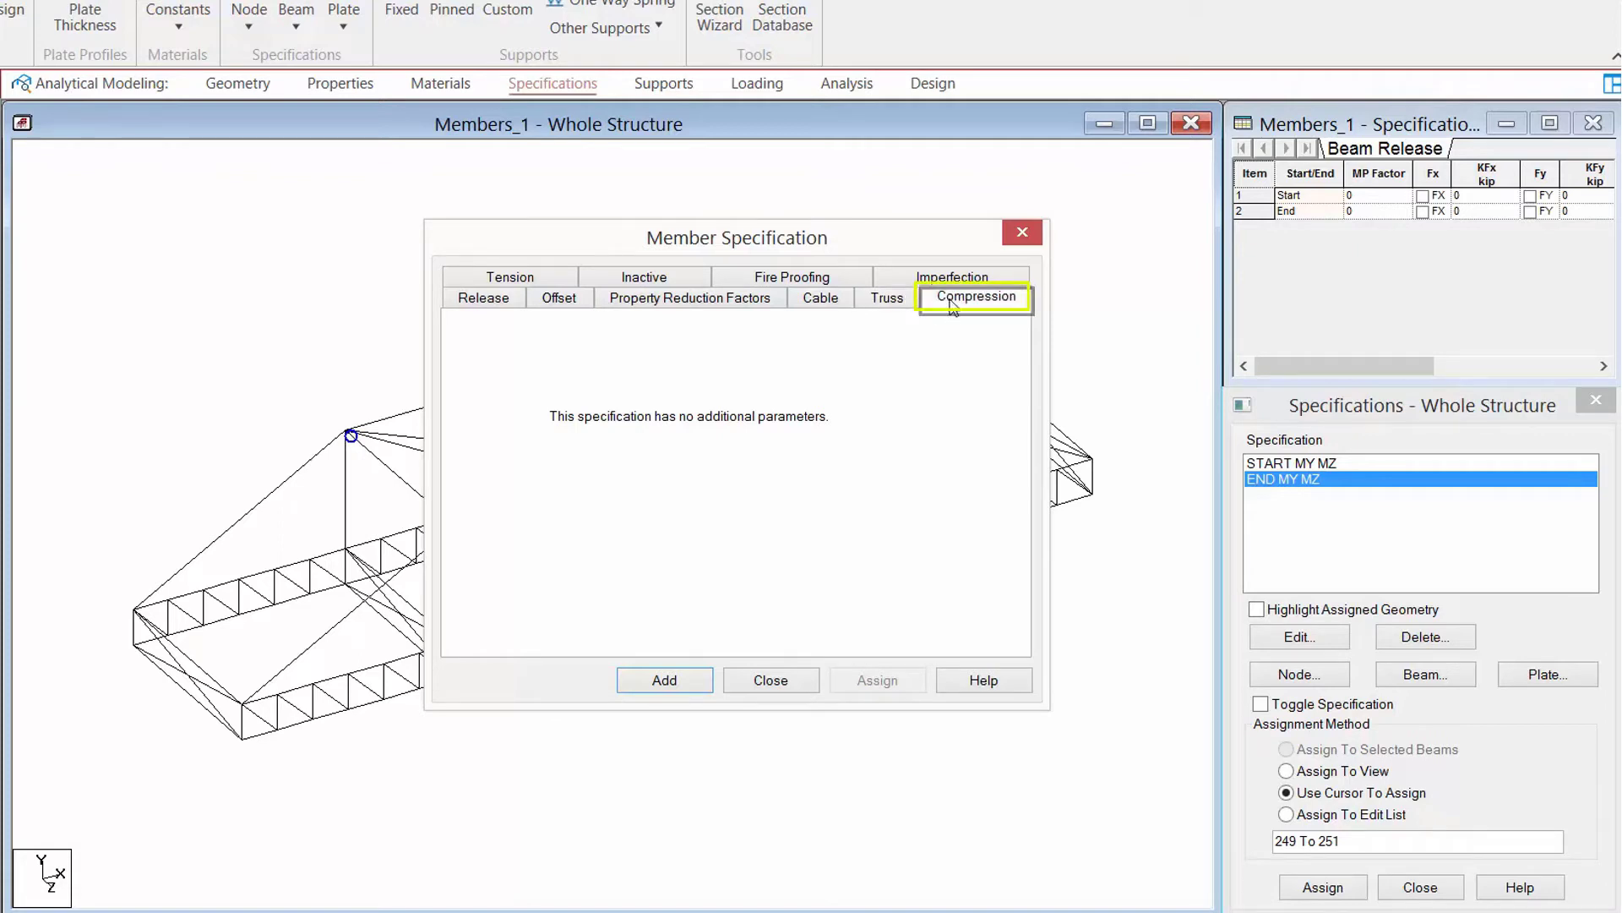
click(530, 281)
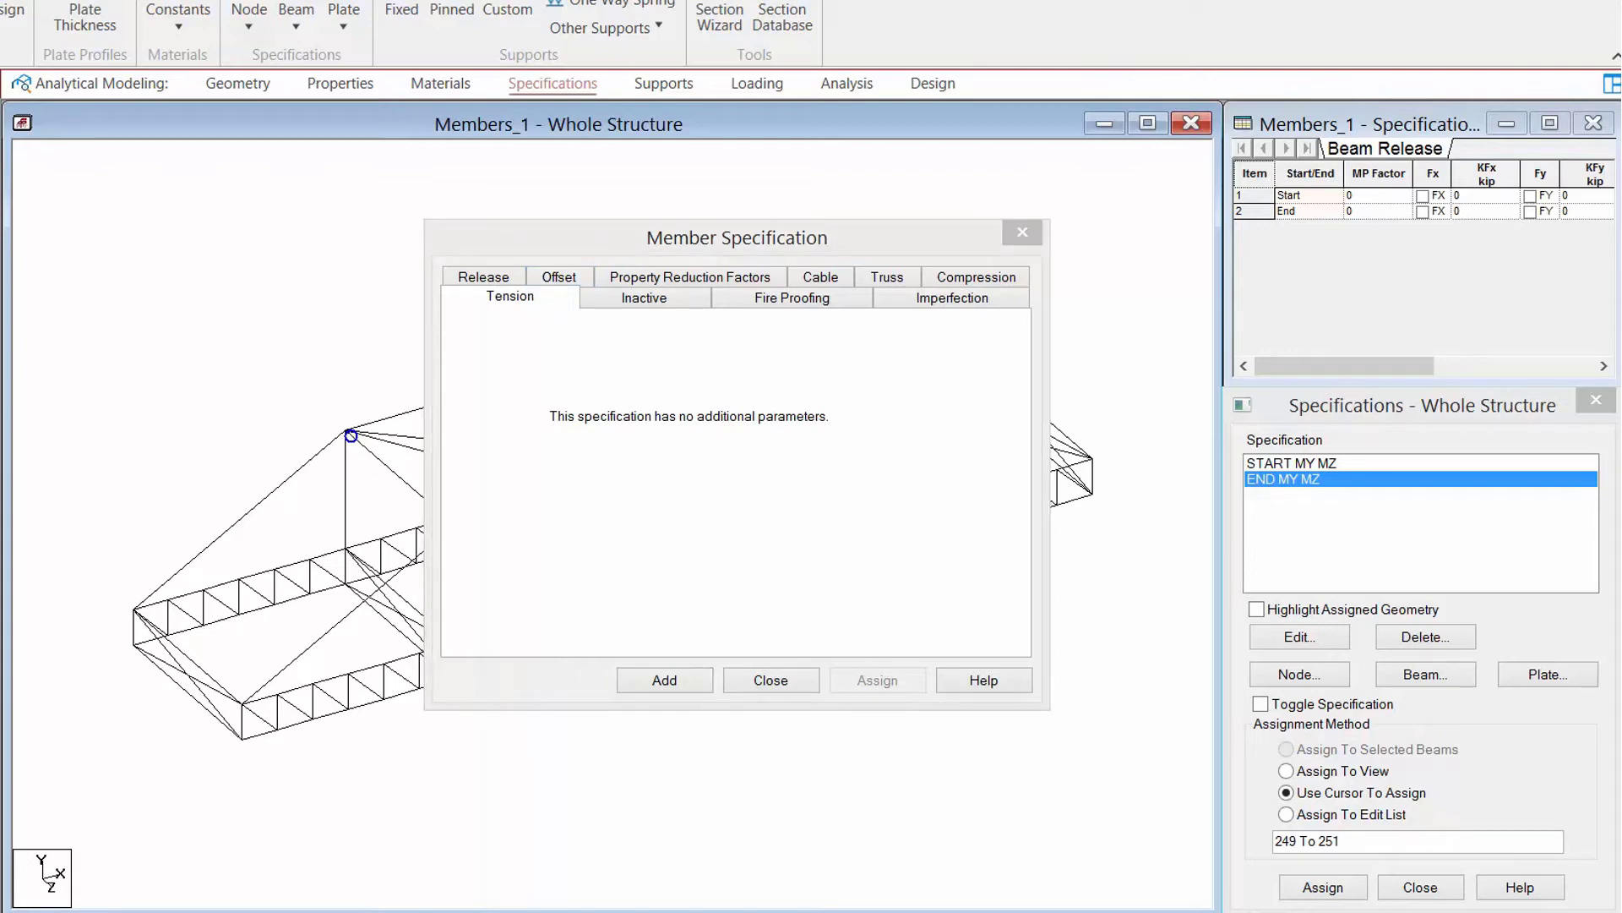
click(885, 277)
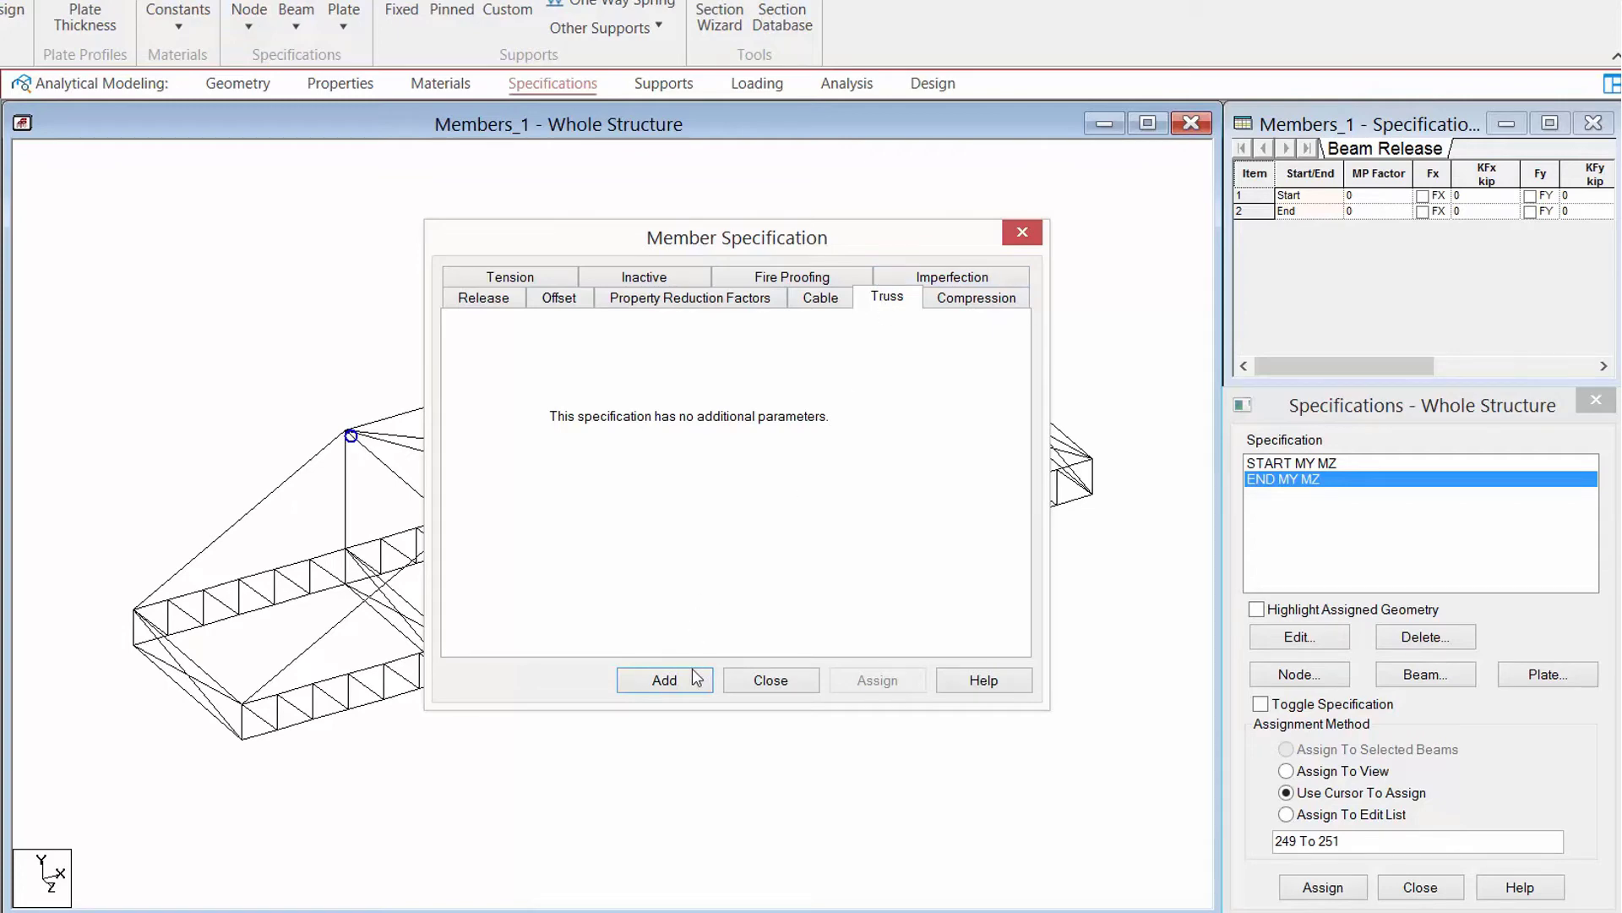
click(666, 680)
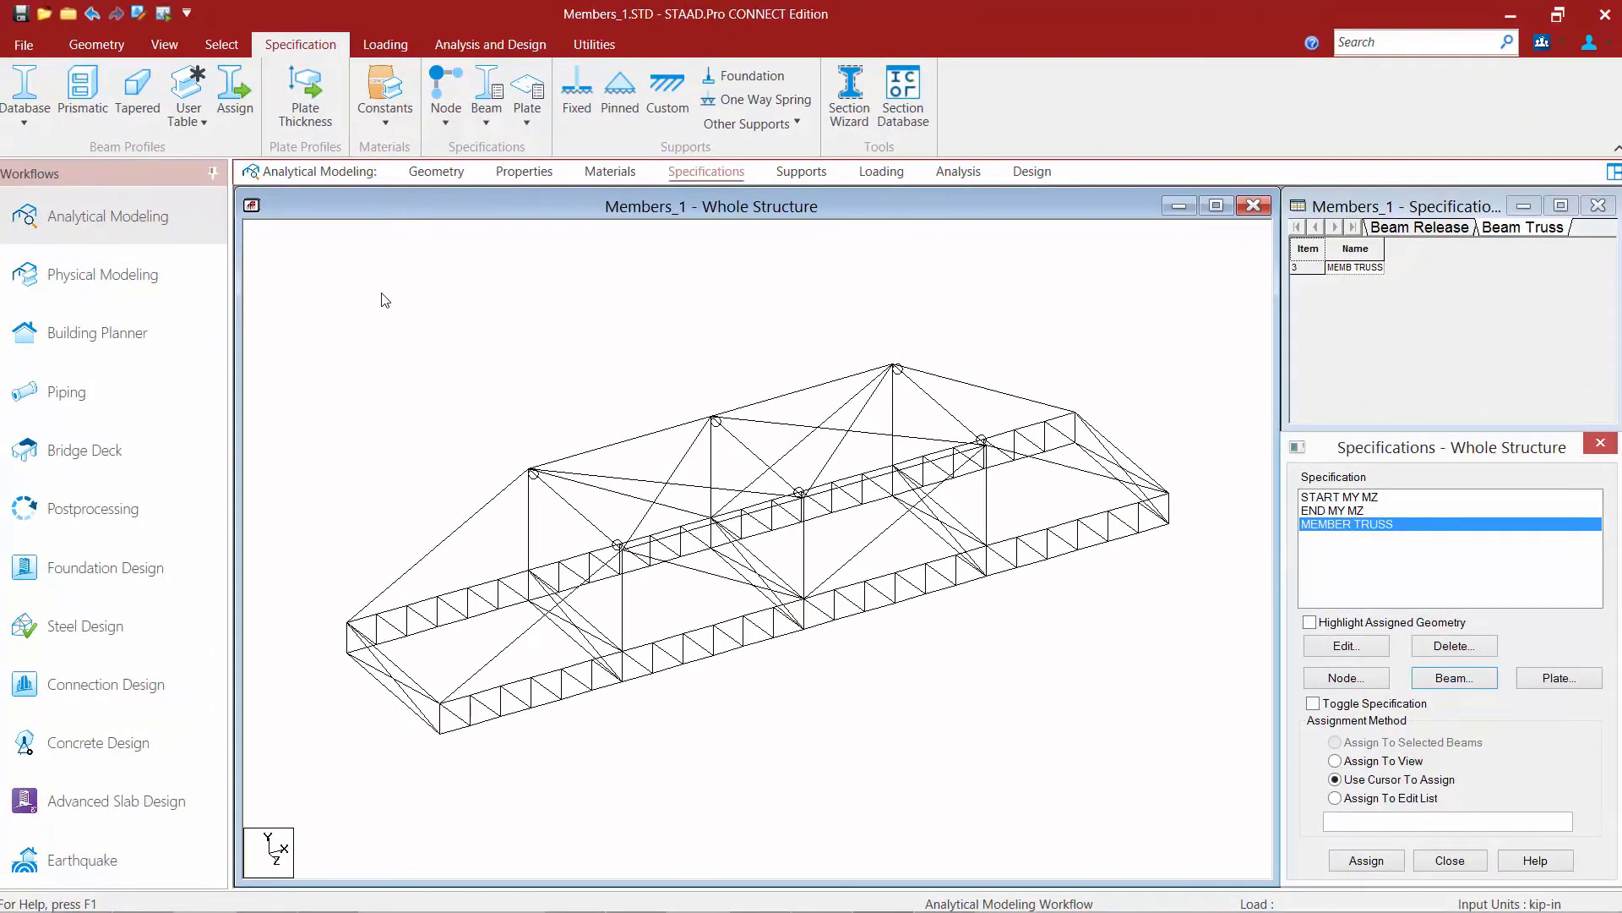
Select all members with the Cir 0.25 section by property and assign MEMBER TRUSS.
click(218, 46)
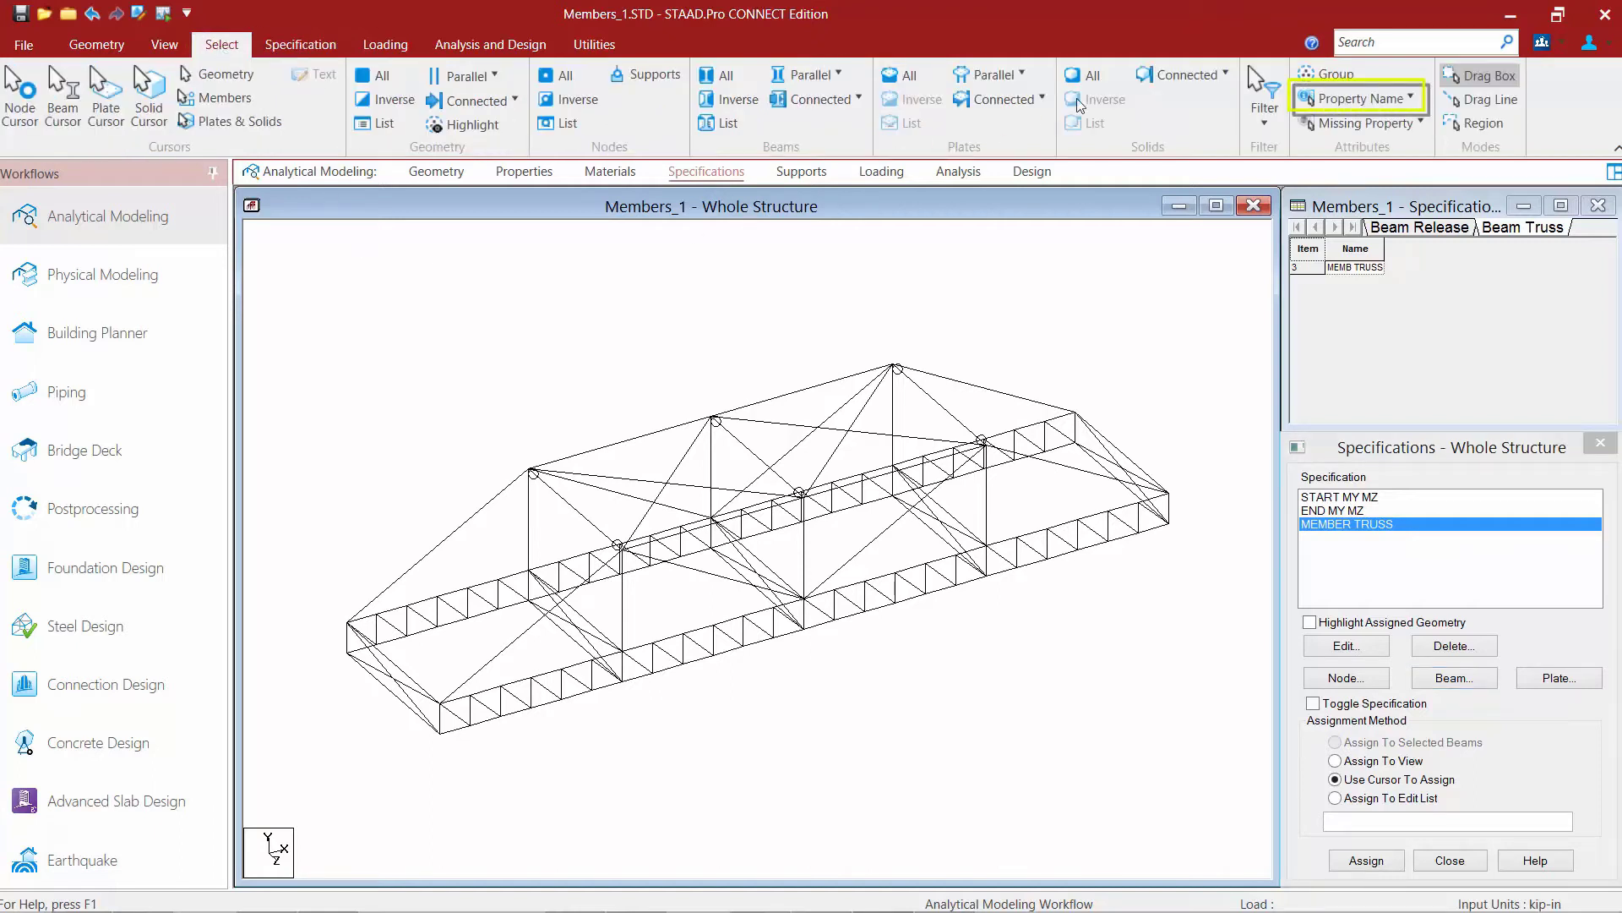
click(1360, 99)
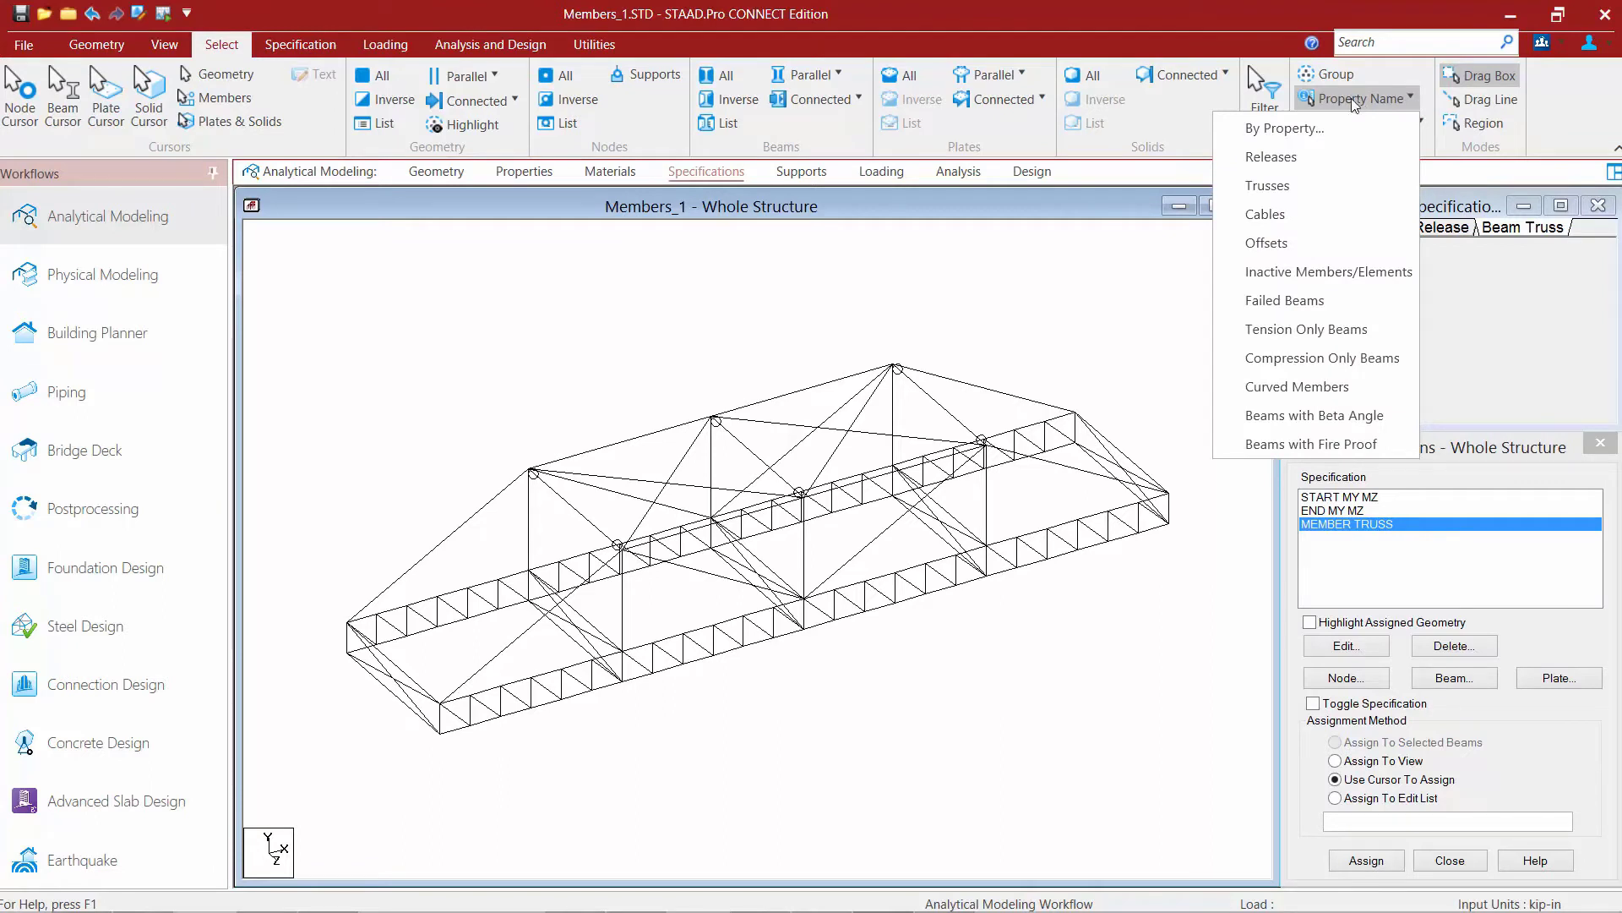
click(1288, 134)
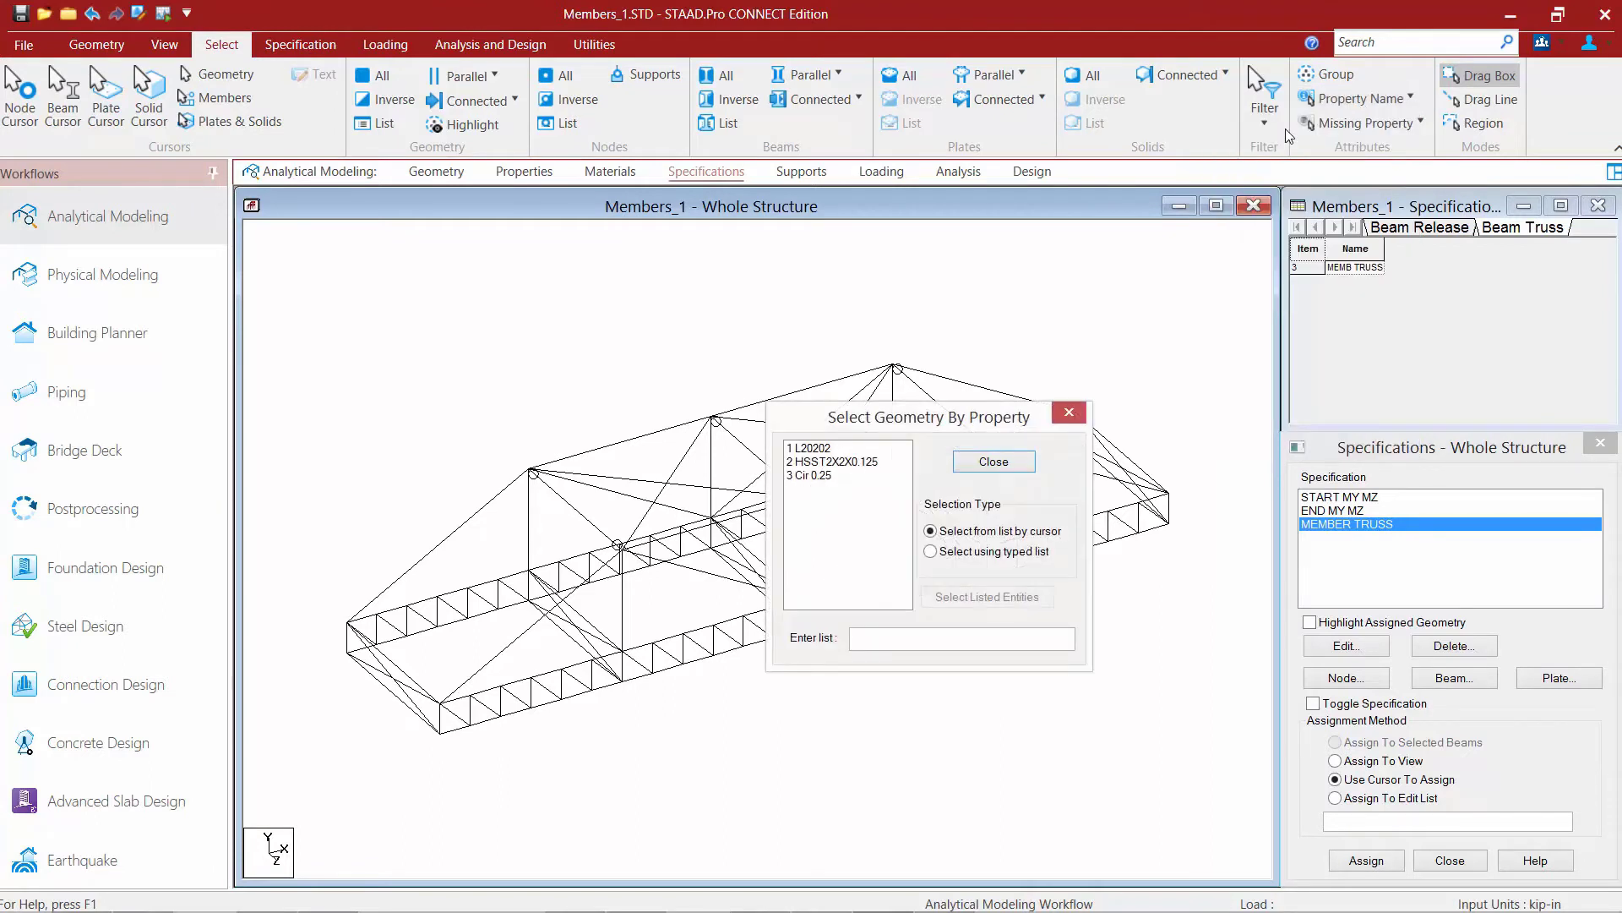
click(819, 477)
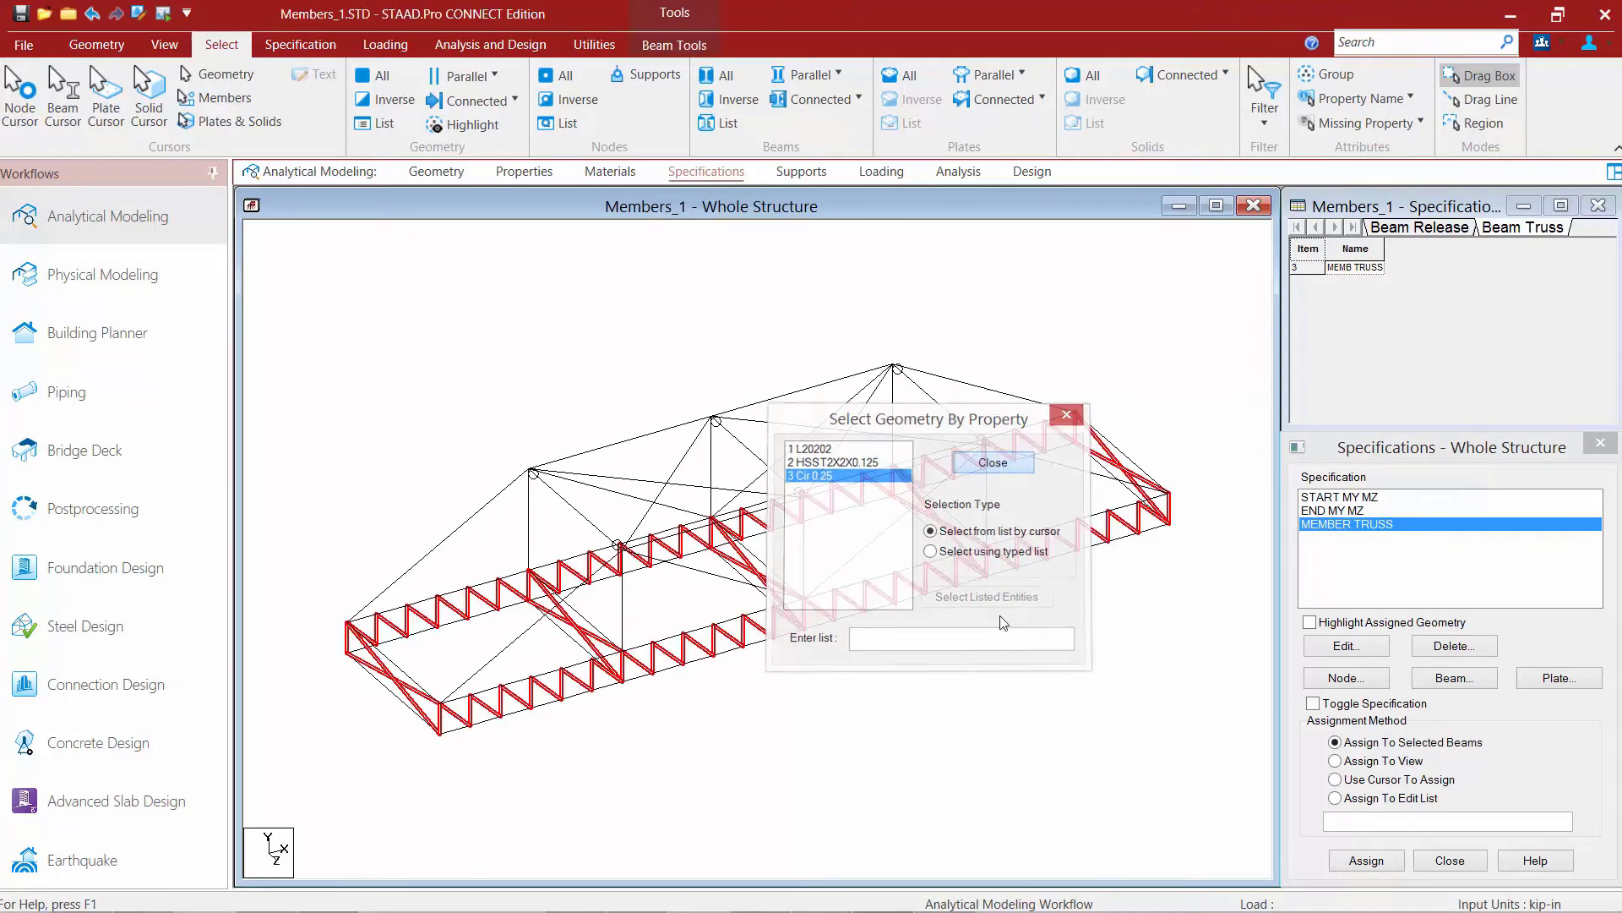
click(993, 462)
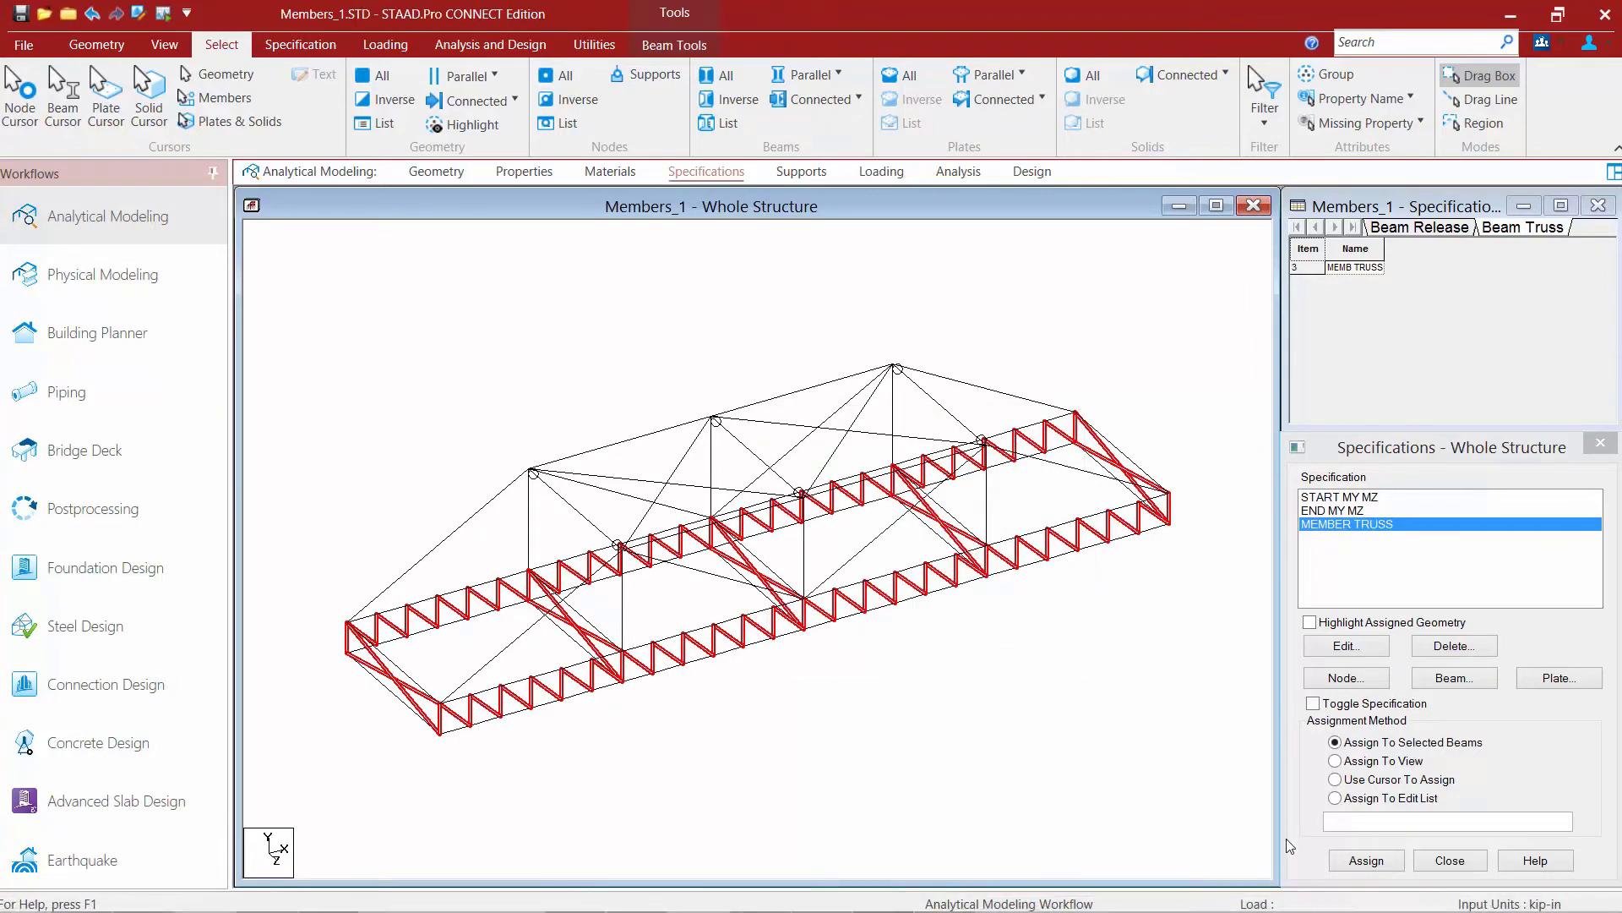
click(1364, 860)
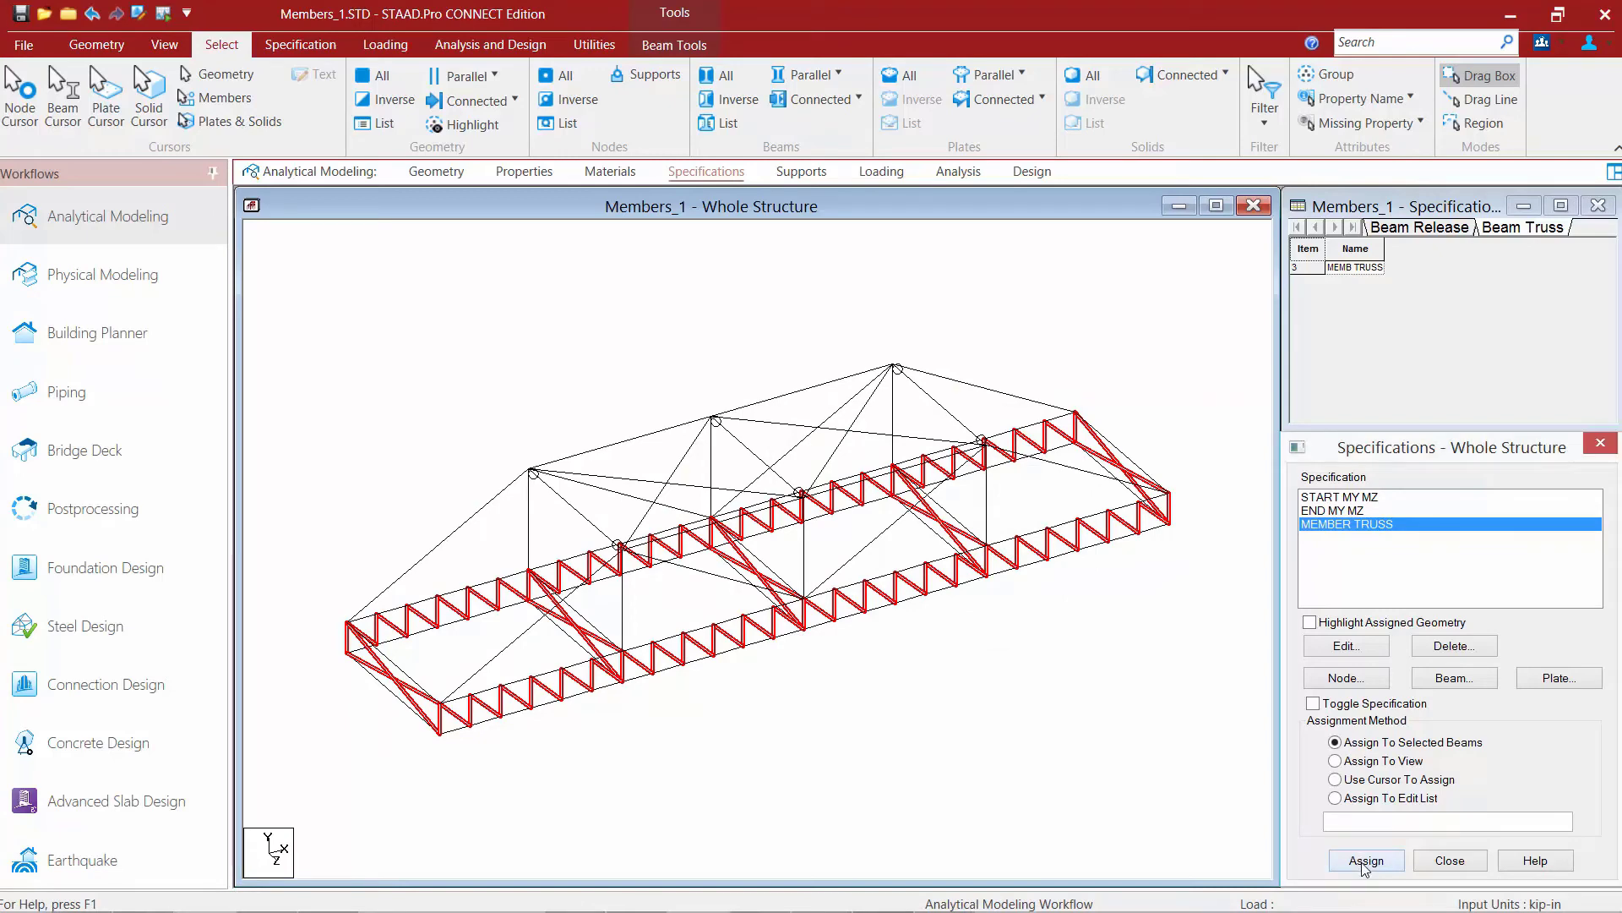
Confirm MEMBER TRUSS on the Cir 0.25 members, close the dialog unchanged, and deselect.
click(1455, 725)
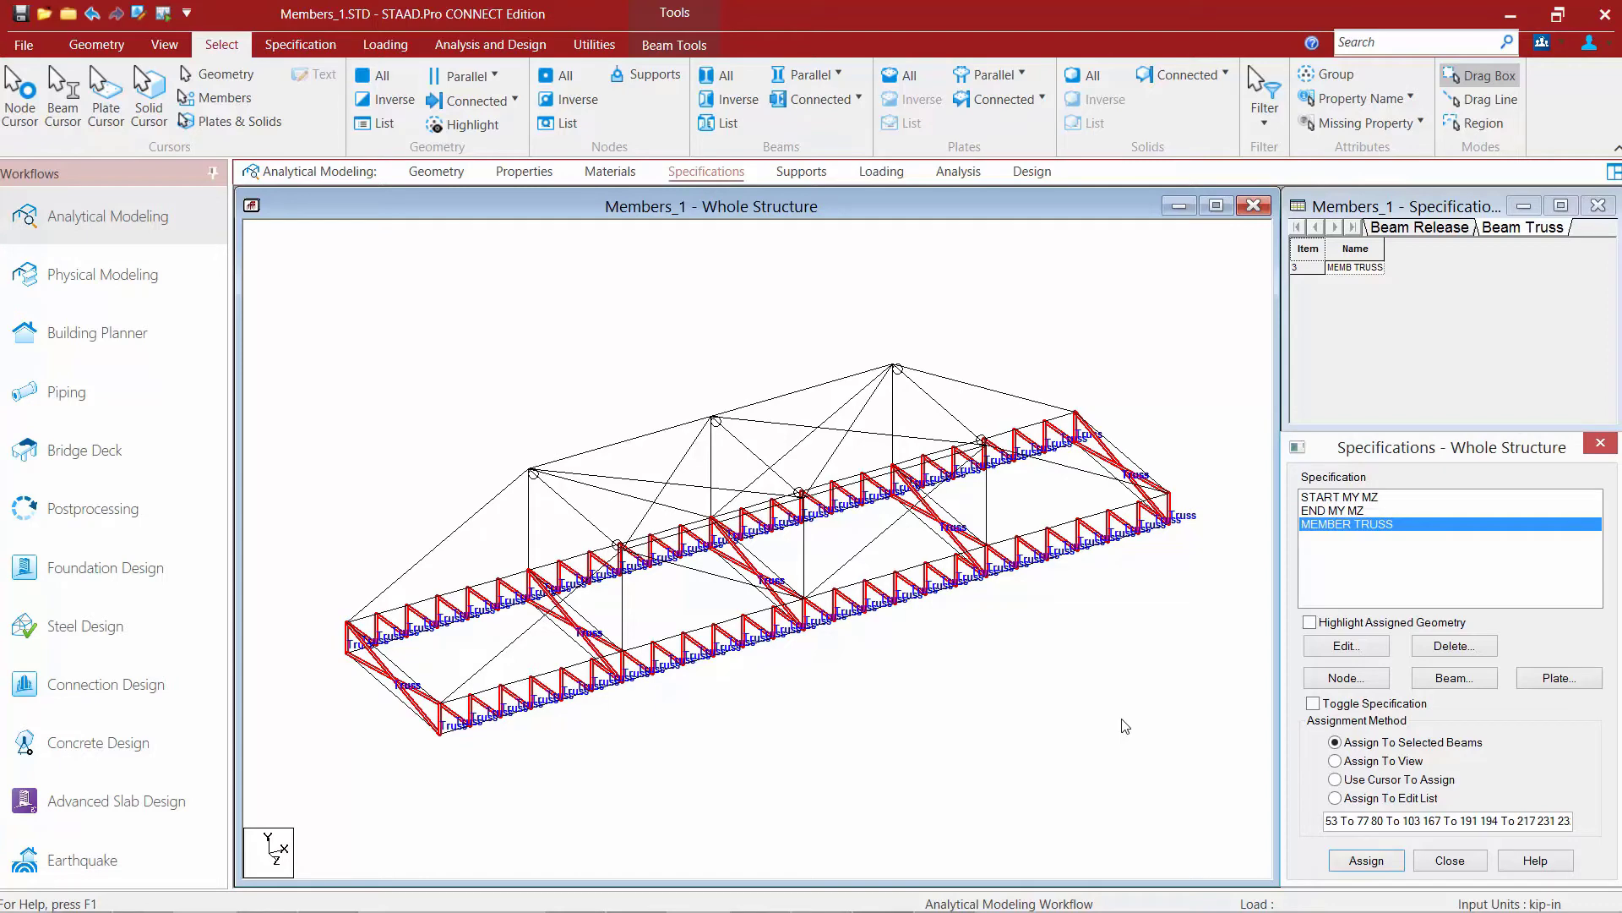
click(1452, 677)
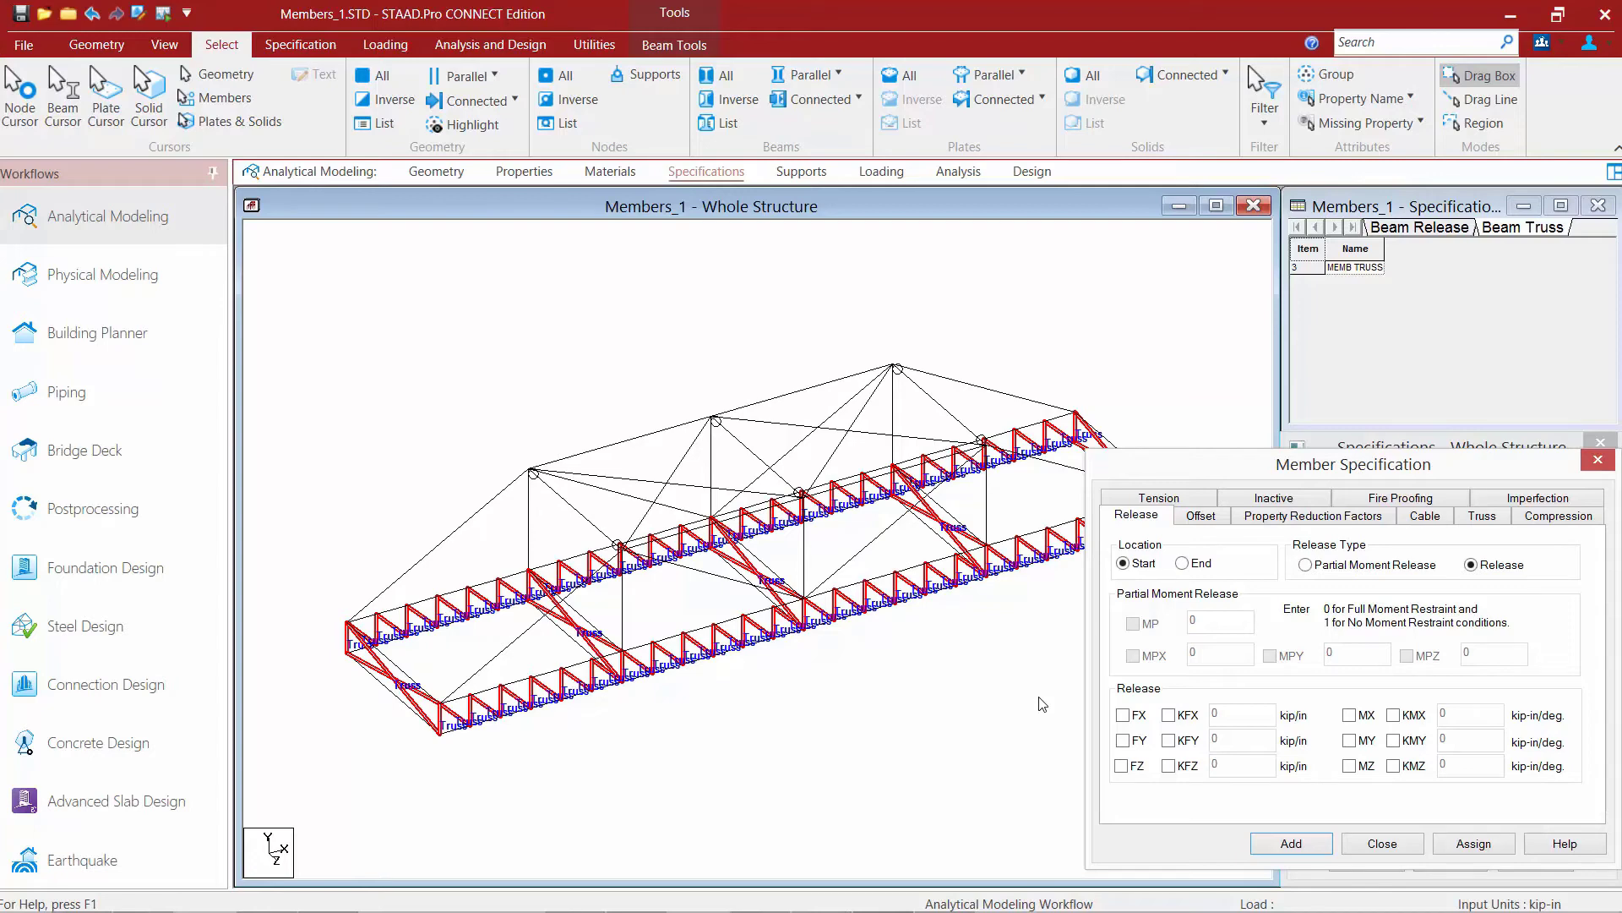
click(1356, 843)
click(1048, 798)
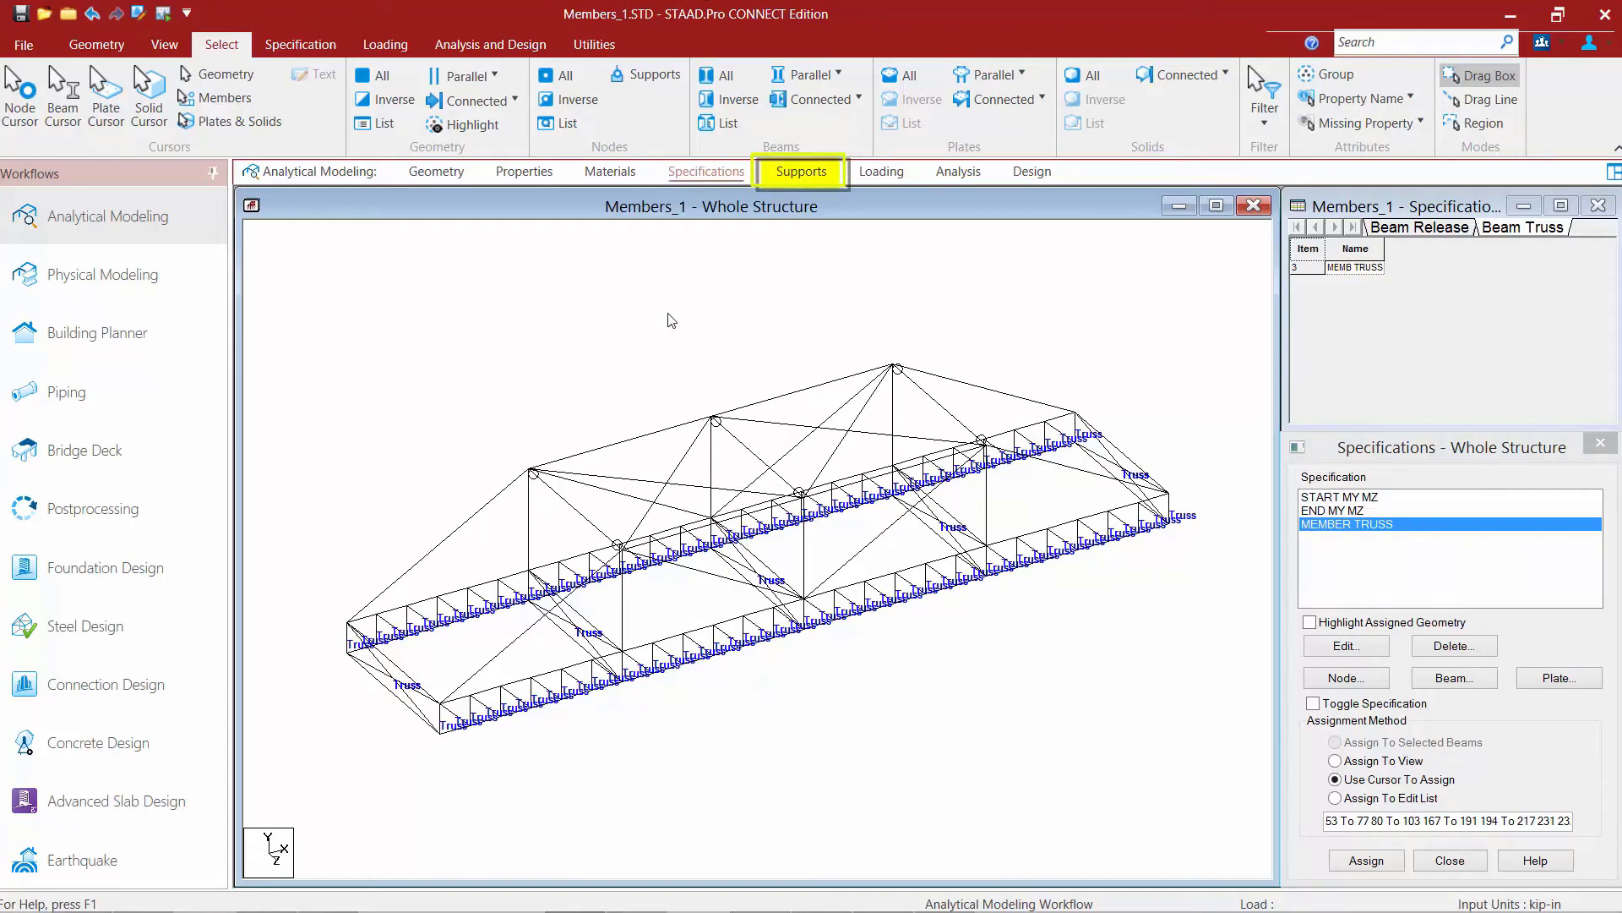
Switch to the Supports workflow and start a new support type.
click(801, 173)
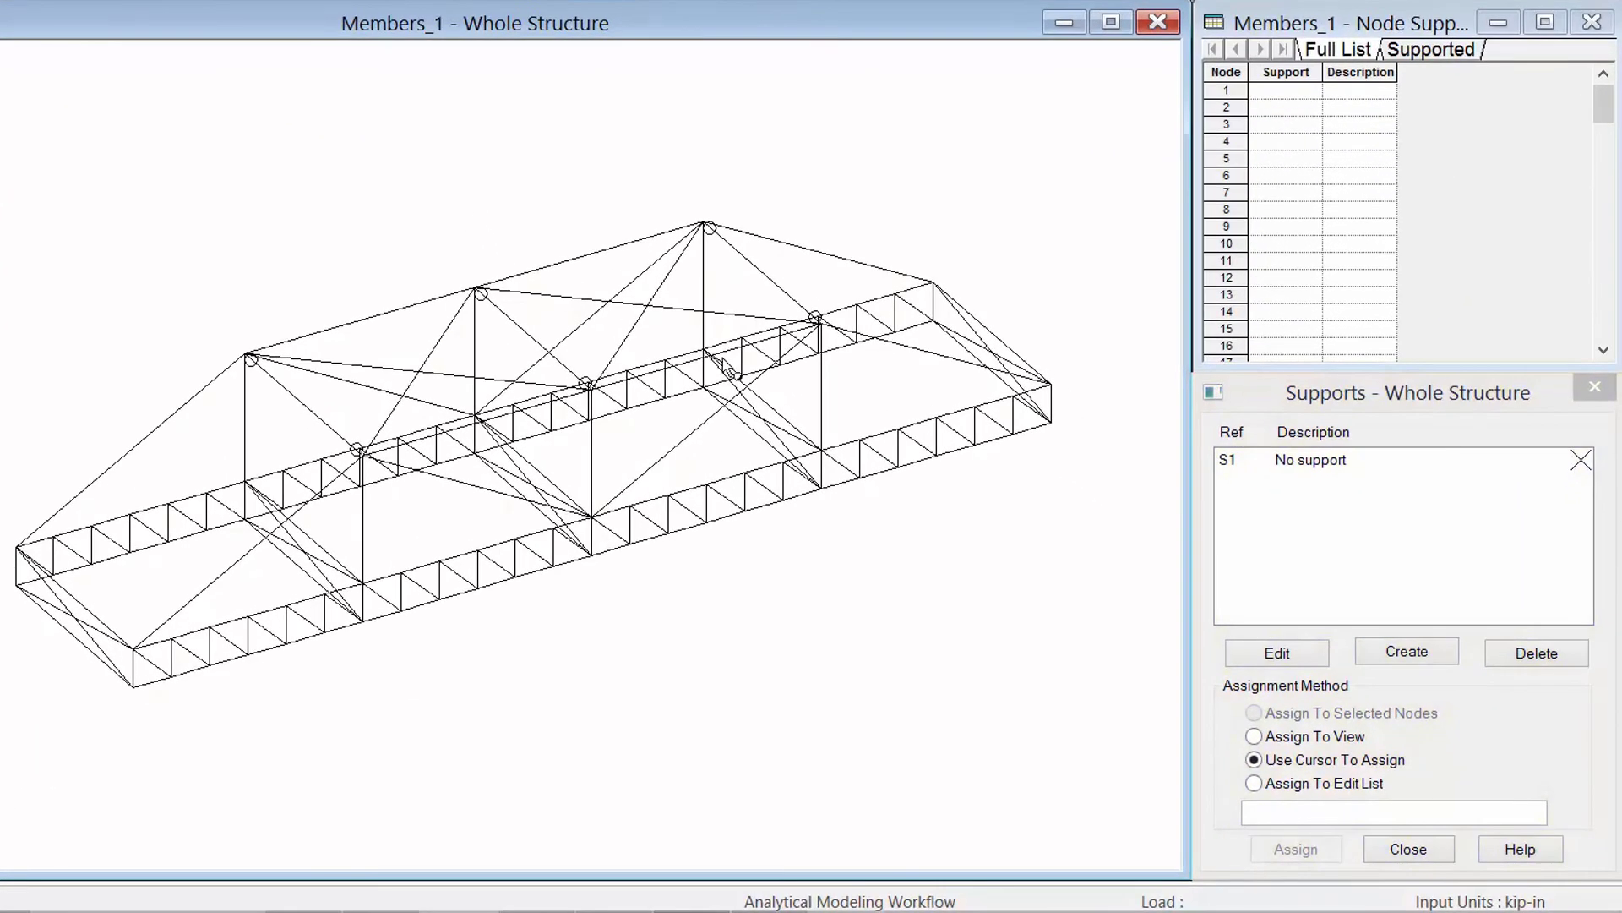
click(1404, 652)
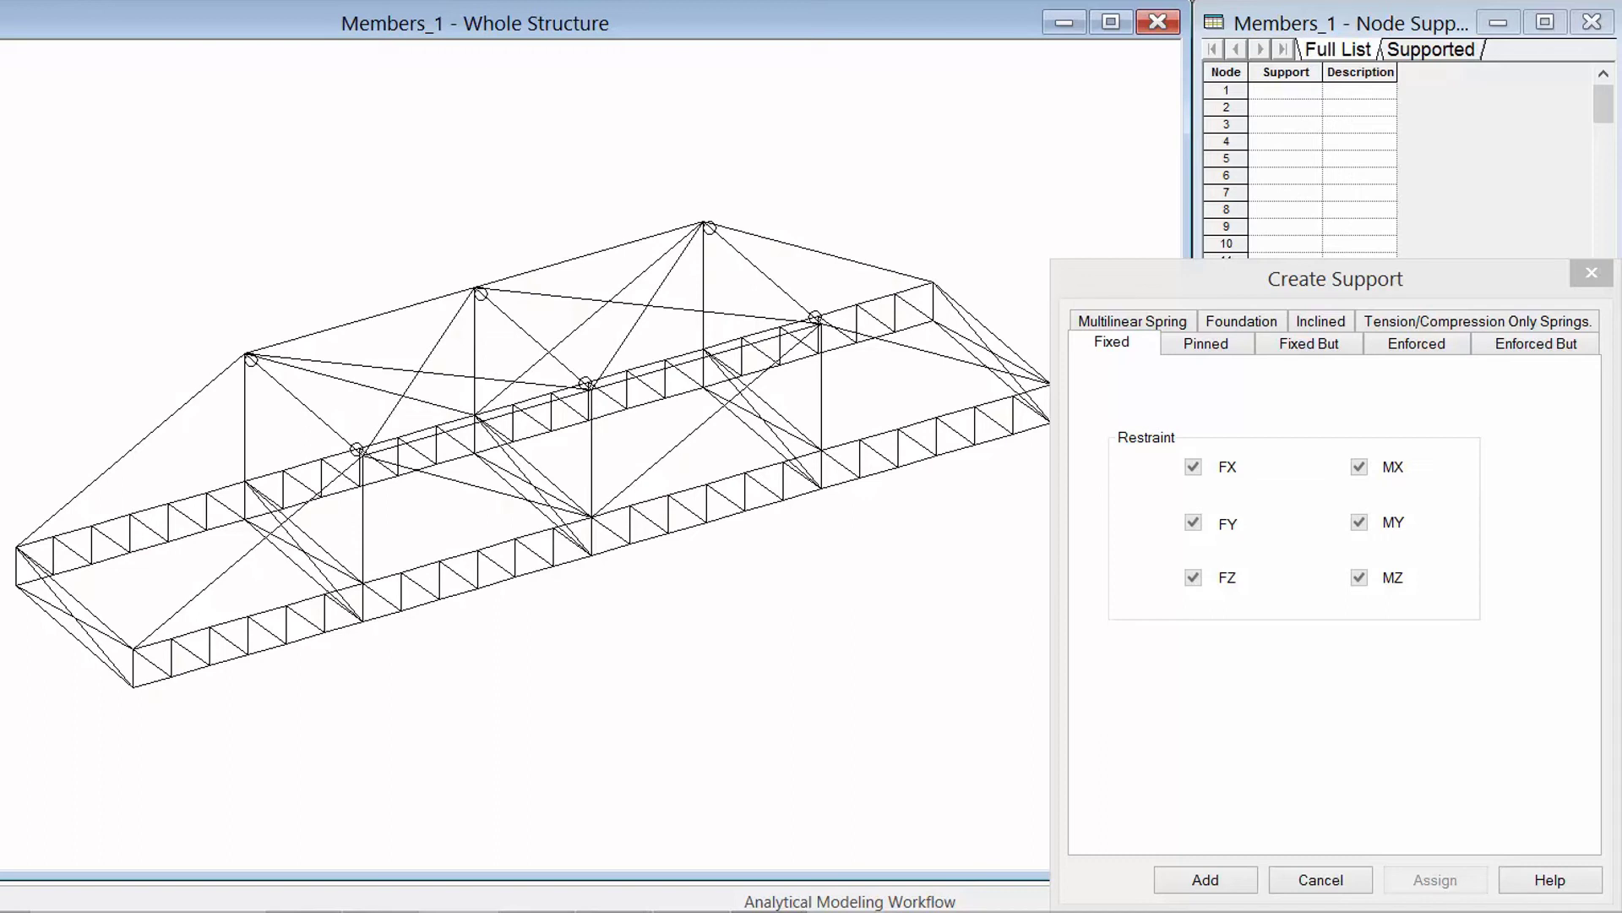
Add a Fixed support restraining FX, FY, FZ, MX, MY and MZ as S2.
click(1327, 354)
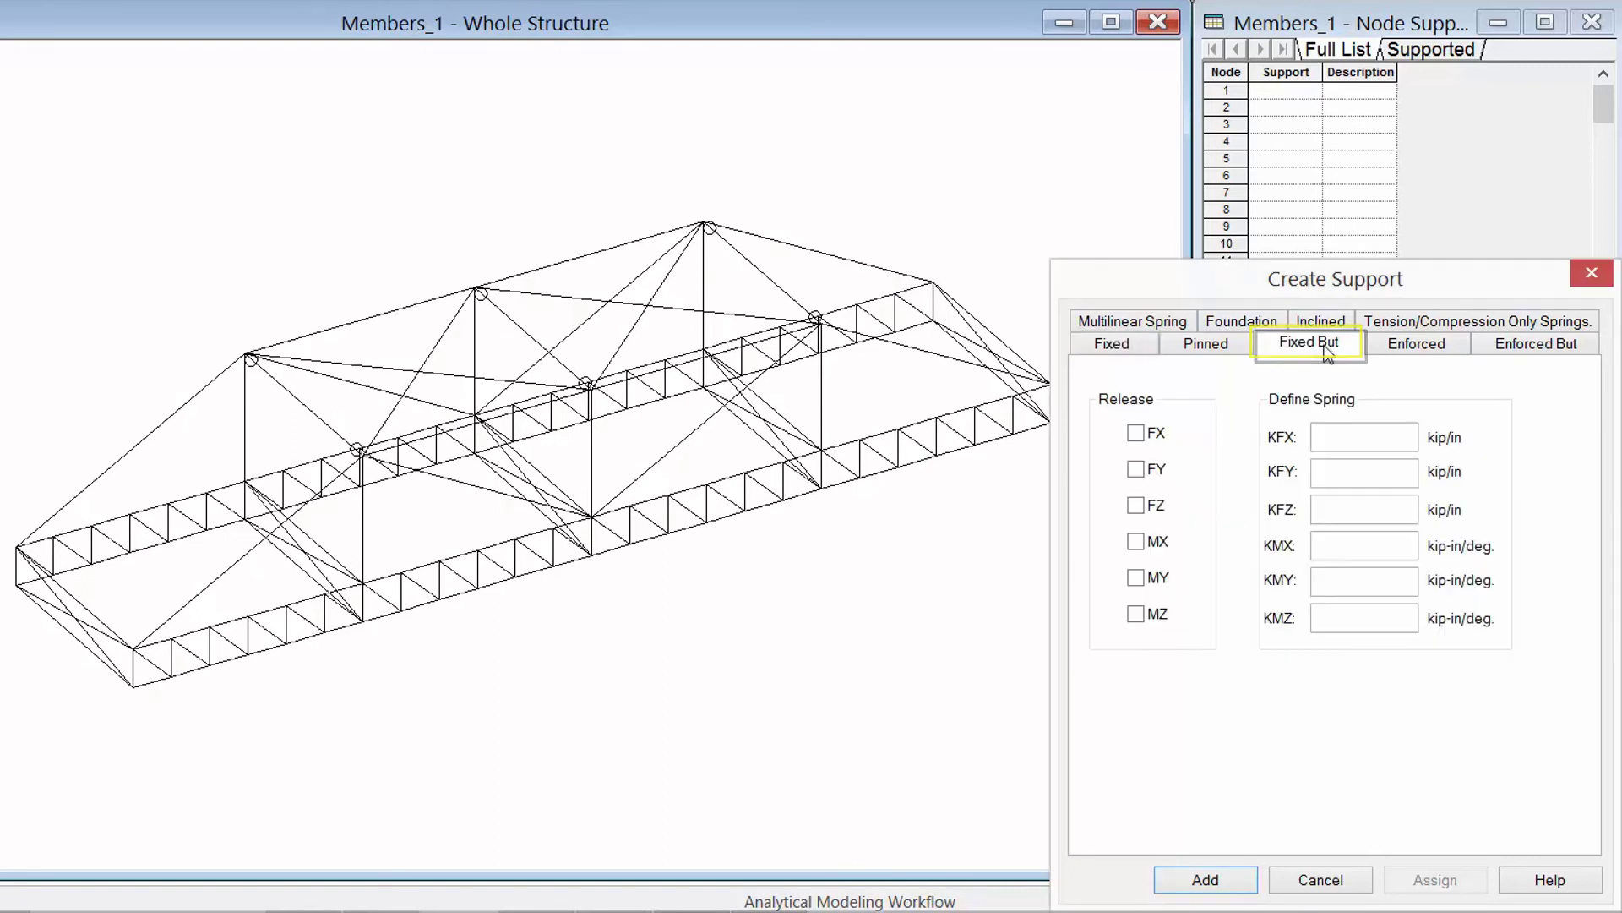
click(1523, 359)
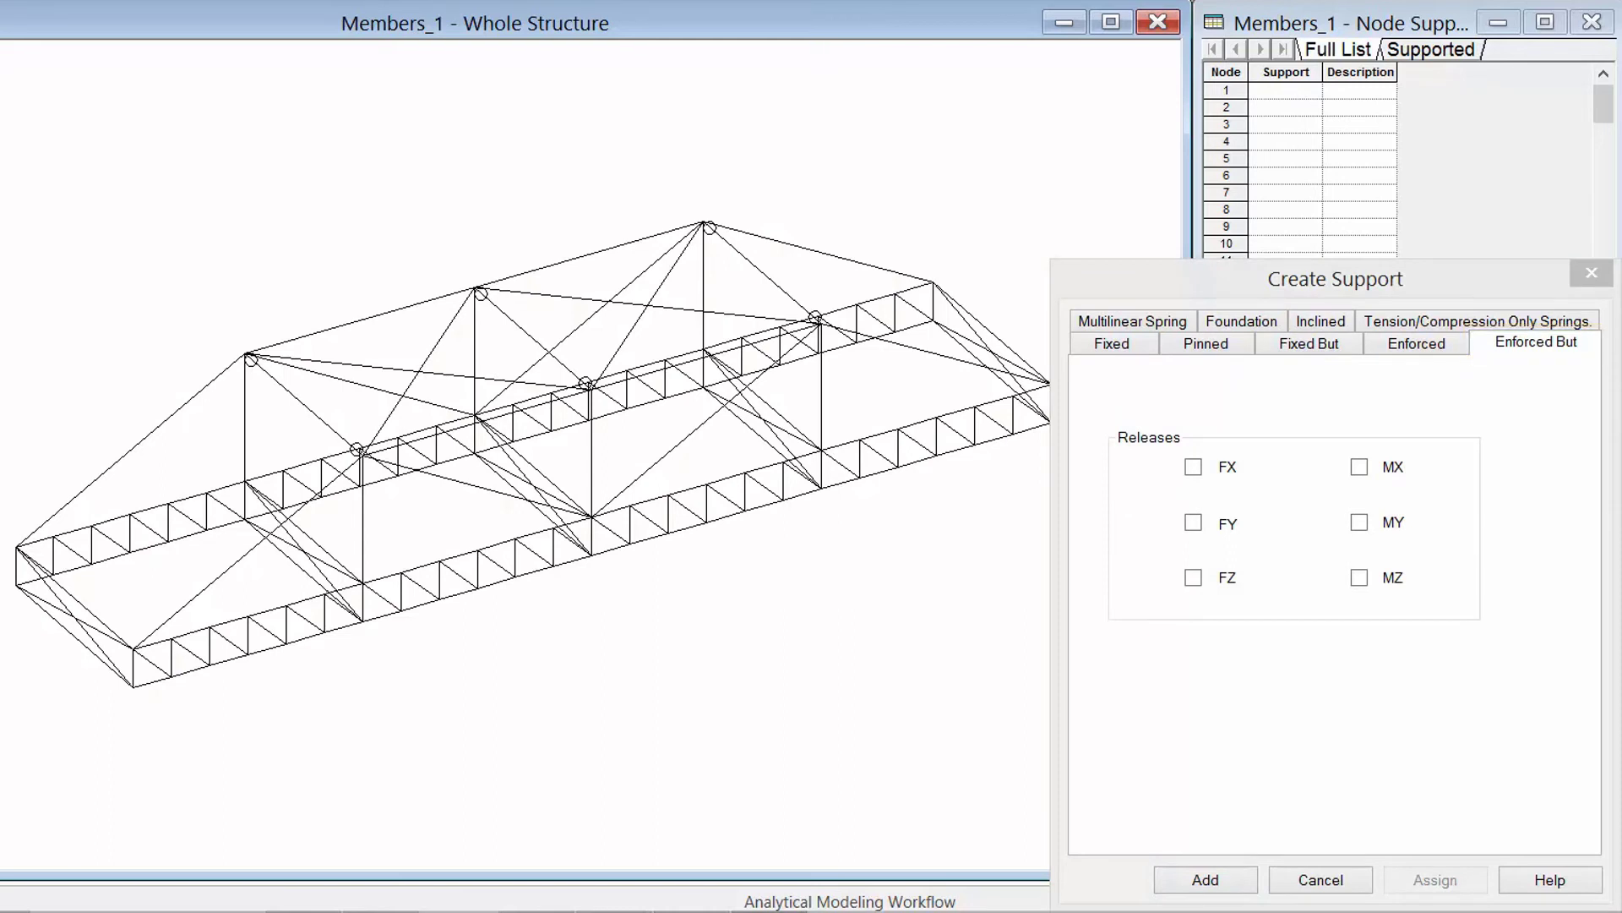
click(1099, 346)
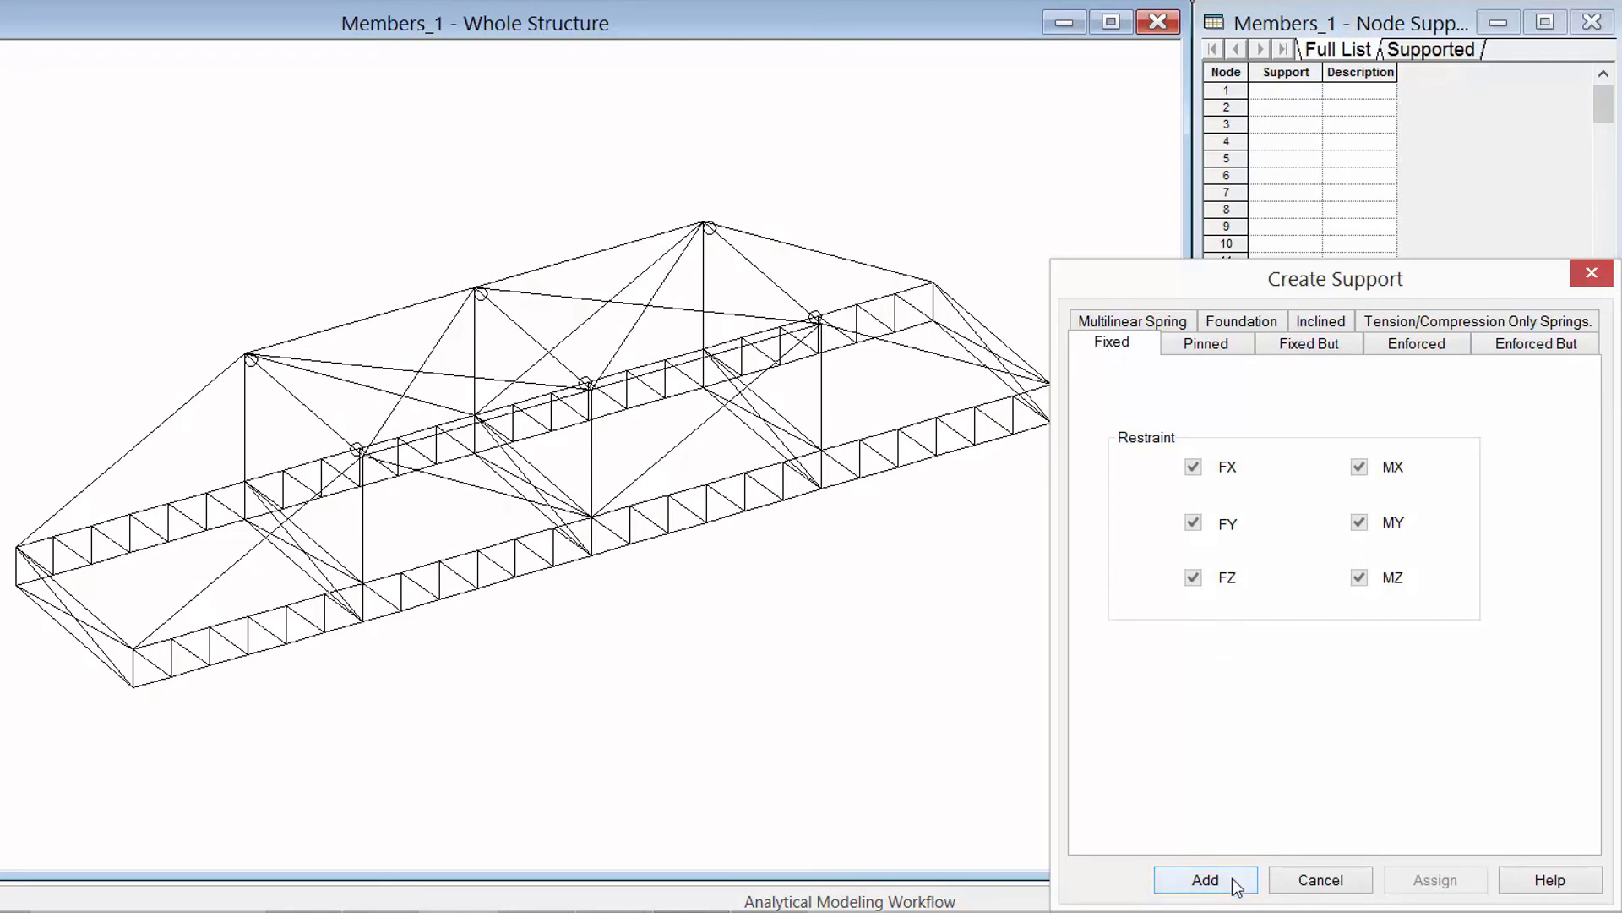
click(1206, 878)
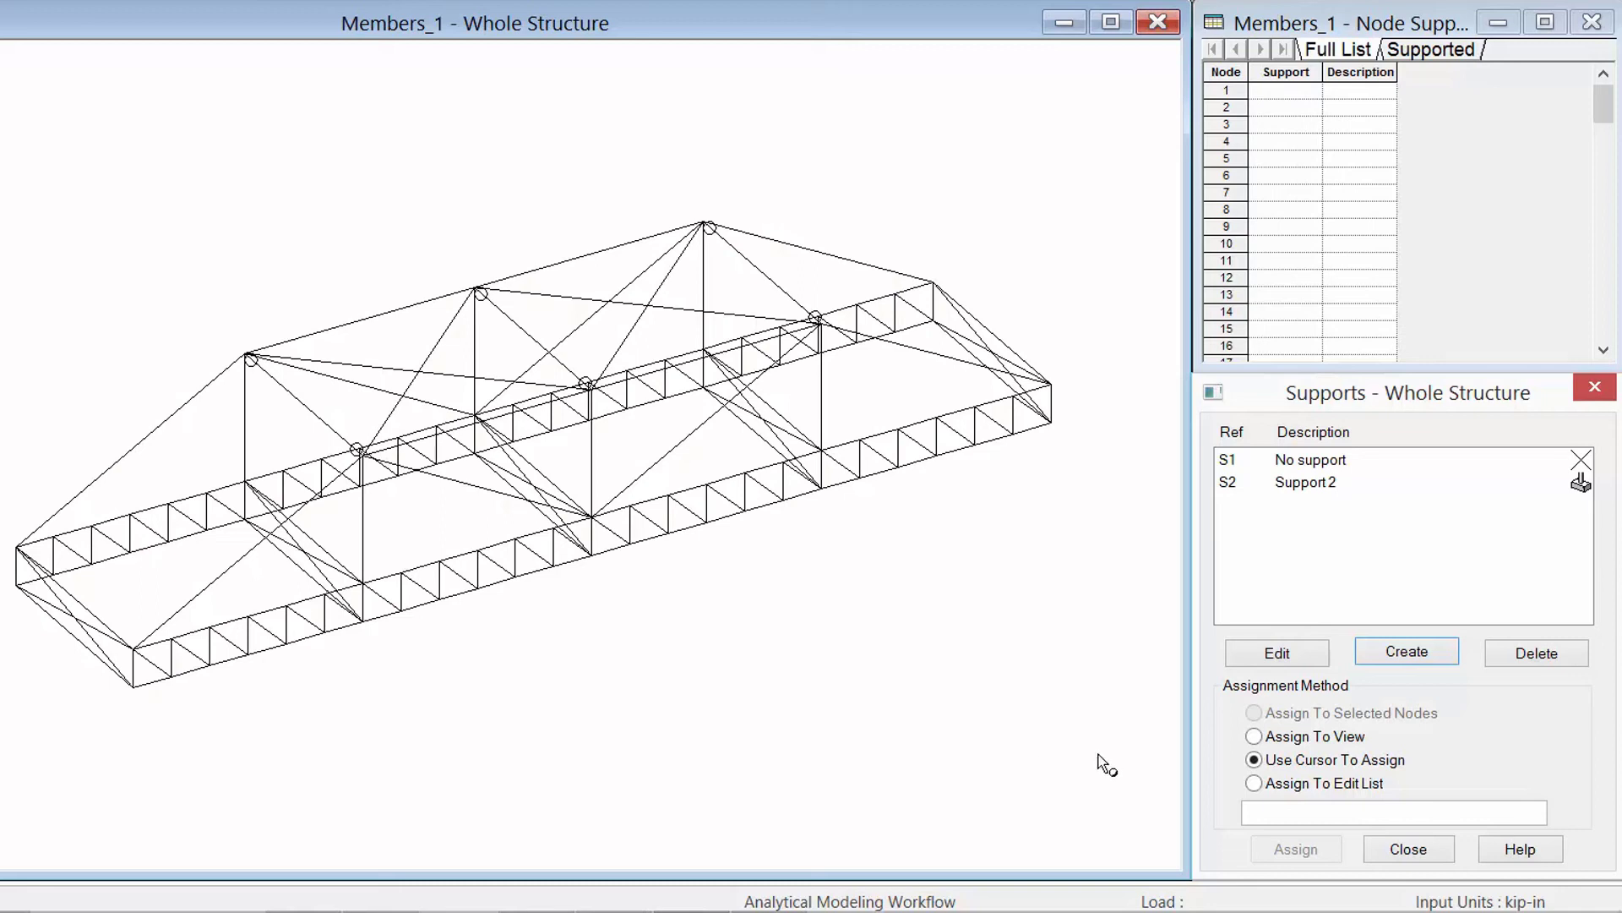
Assign fixed support S2 to corner nodes 1, 25, 58 and 82 at both deck ends.
click(1295, 486)
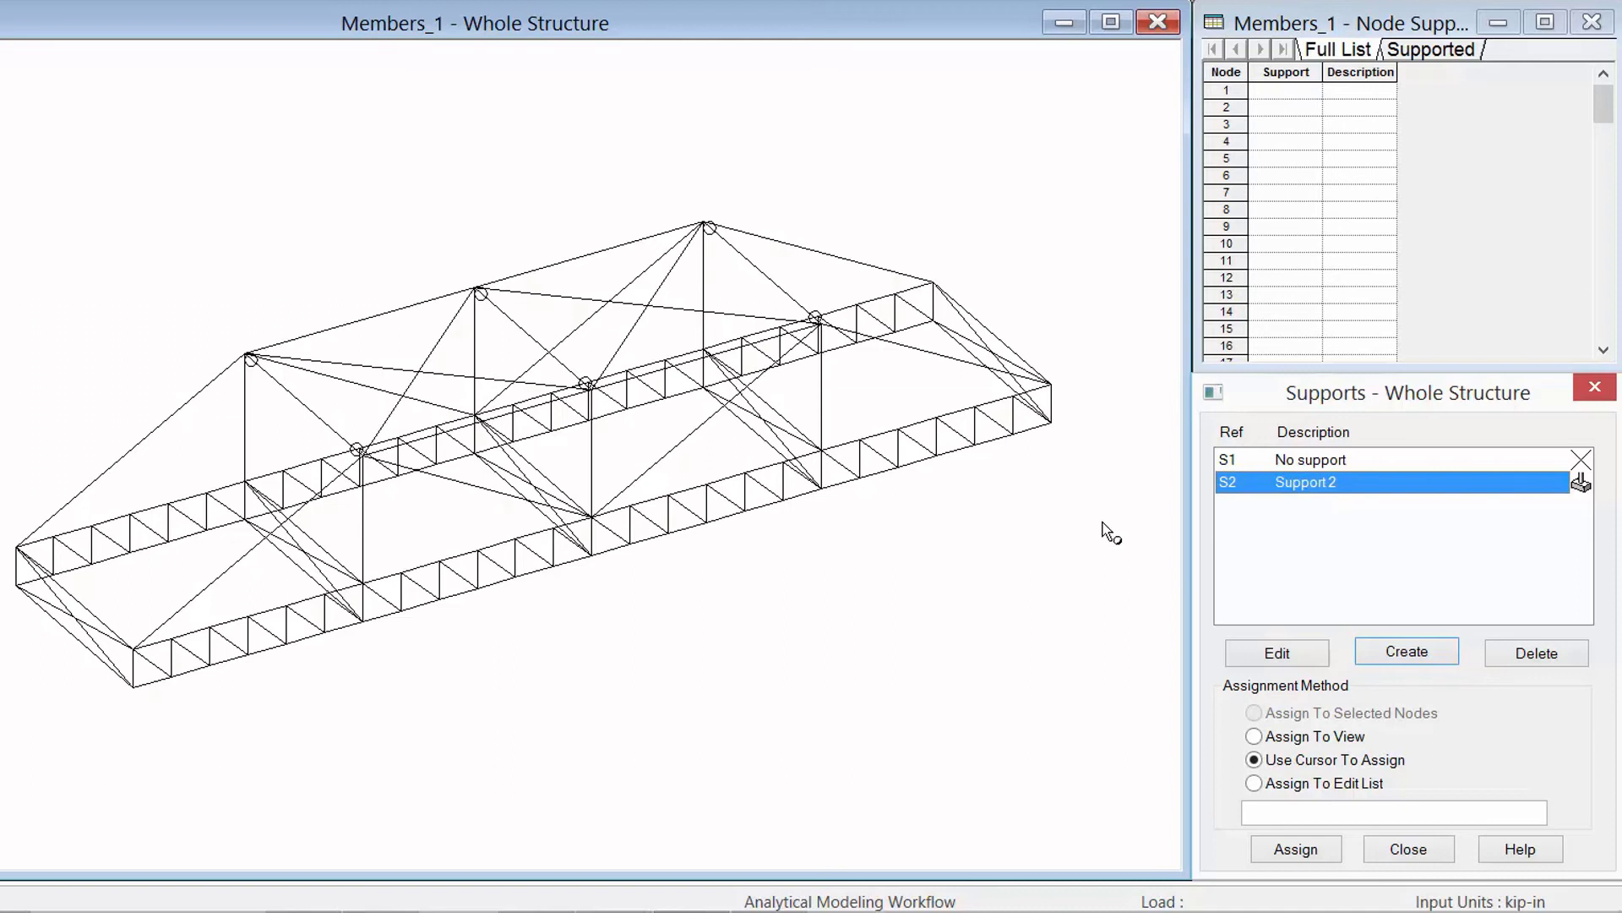
drag(166, 720, 99, 679)
drag(16, 634, 5, 576)
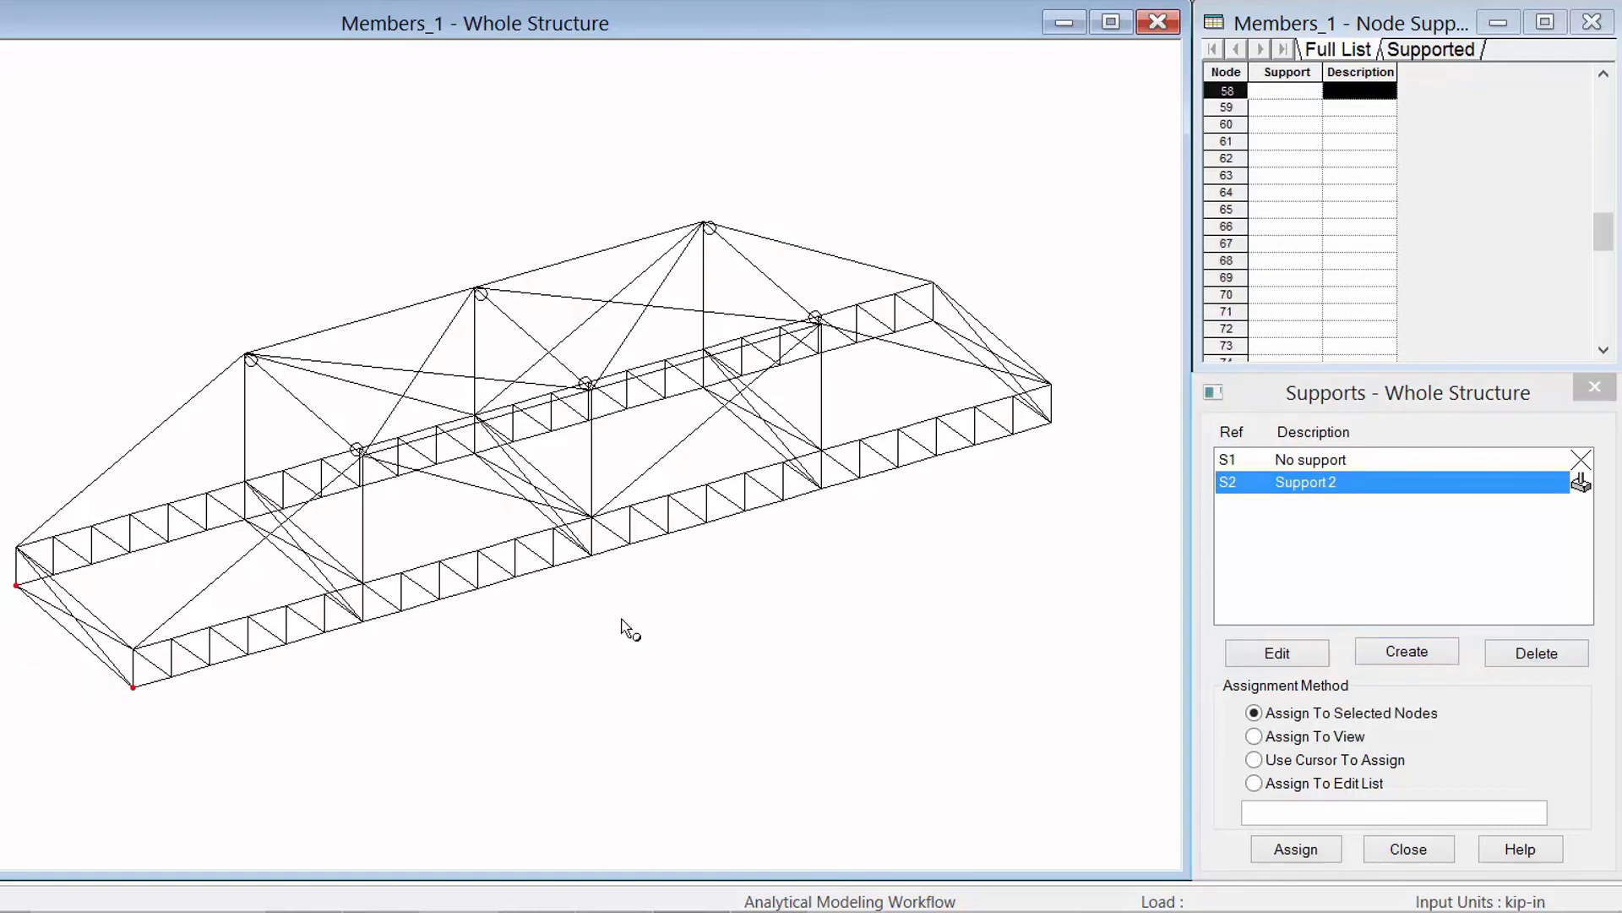
drag(947, 335, 919, 302)
drag(1052, 415, 1035, 452)
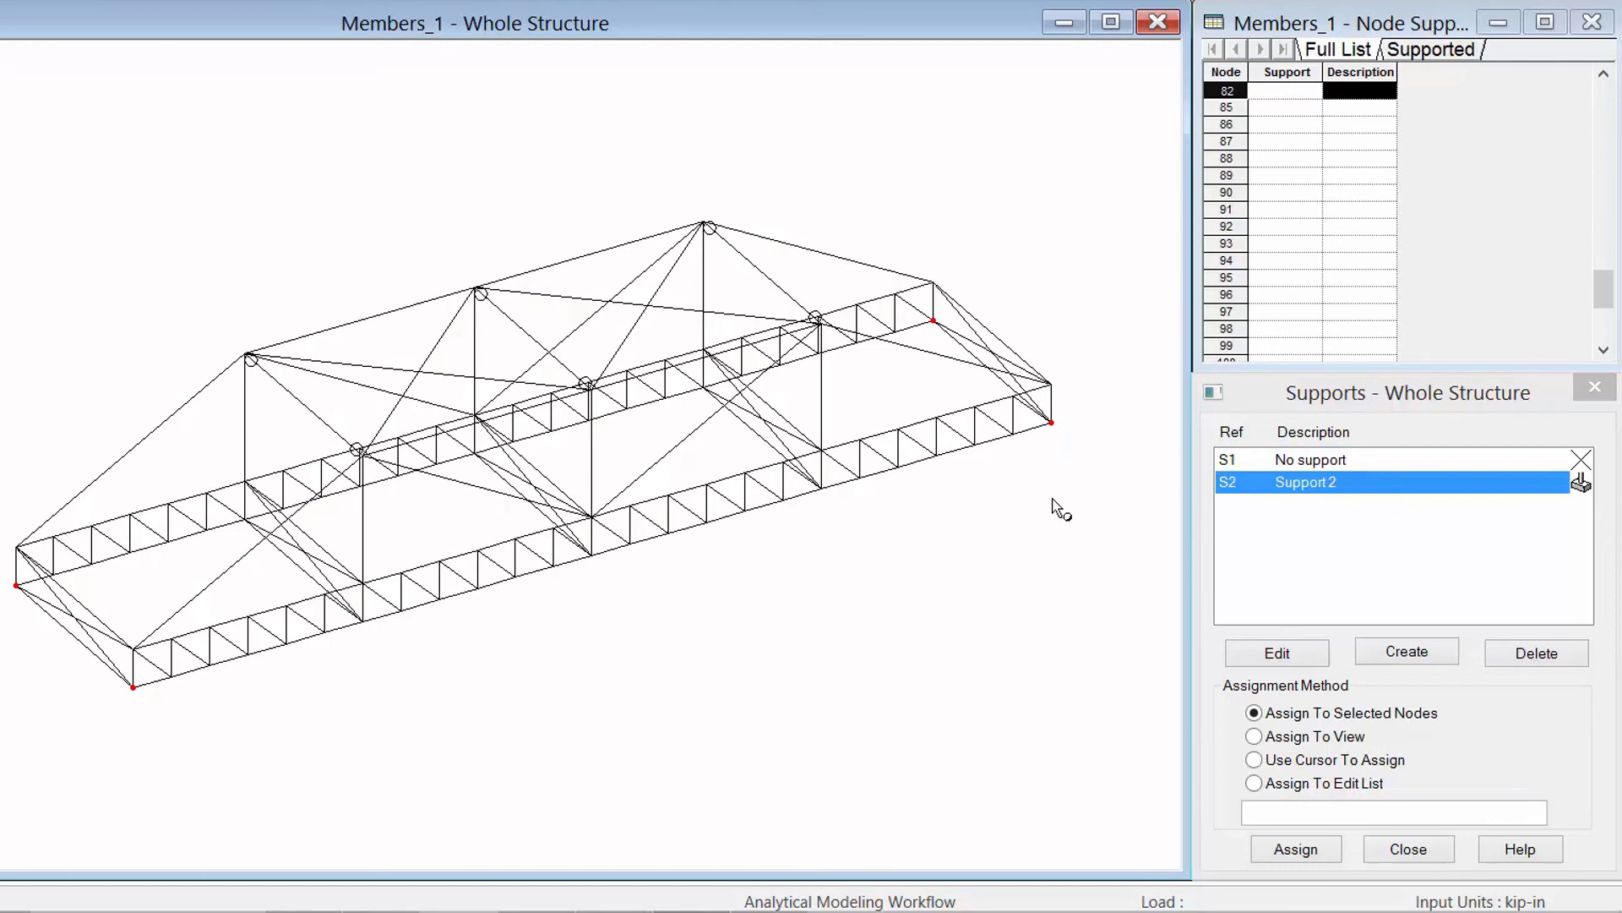
click(1298, 851)
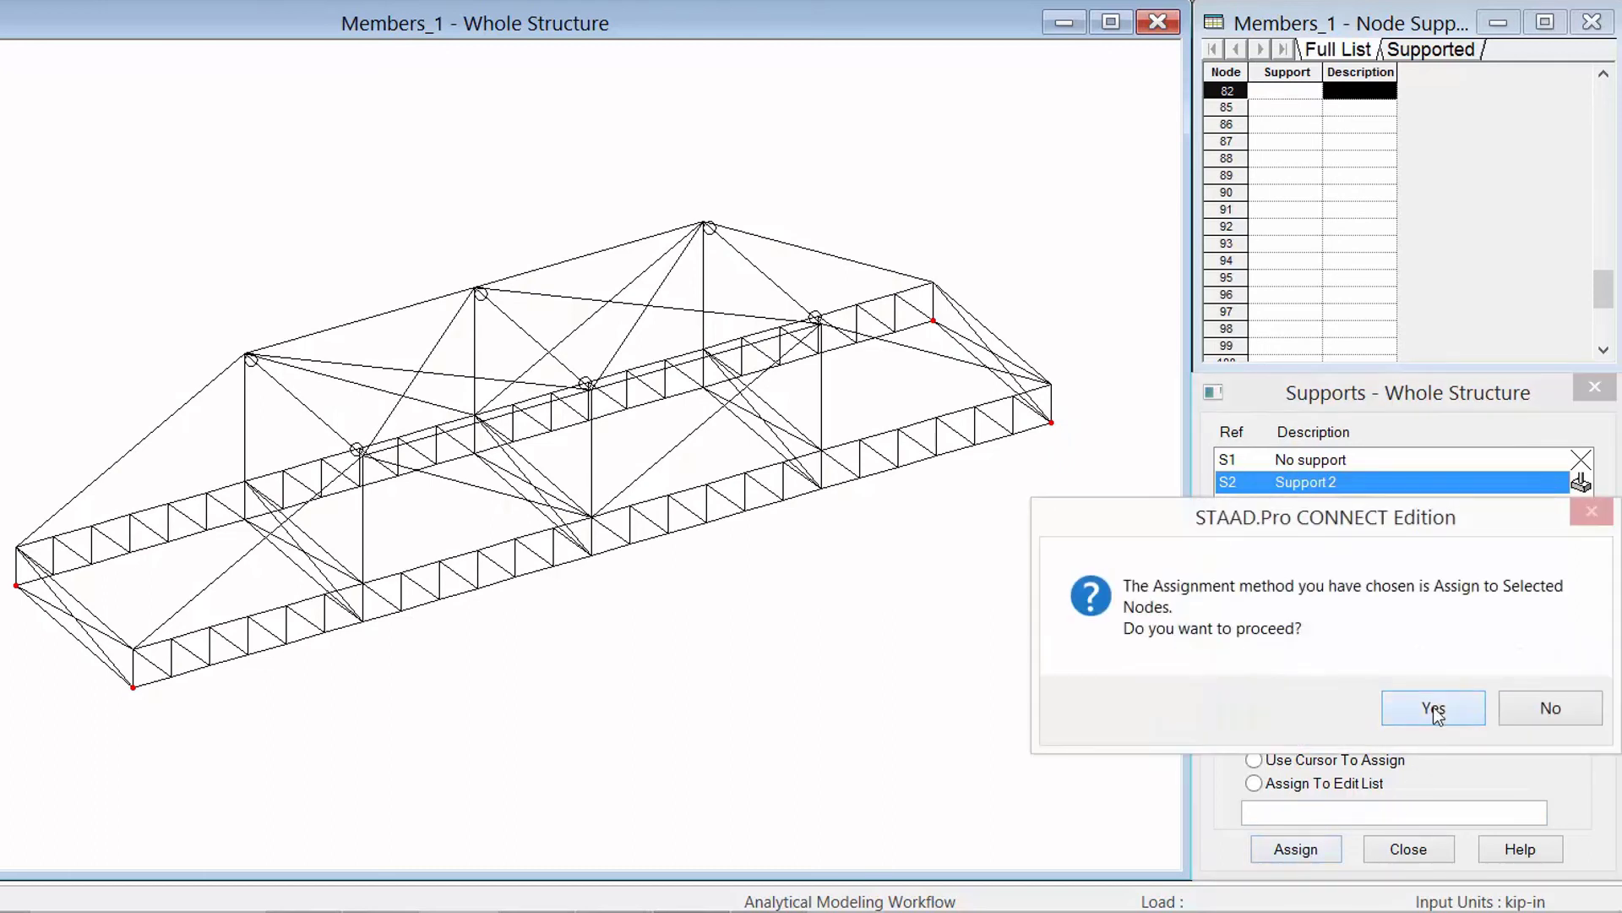
click(1434, 708)
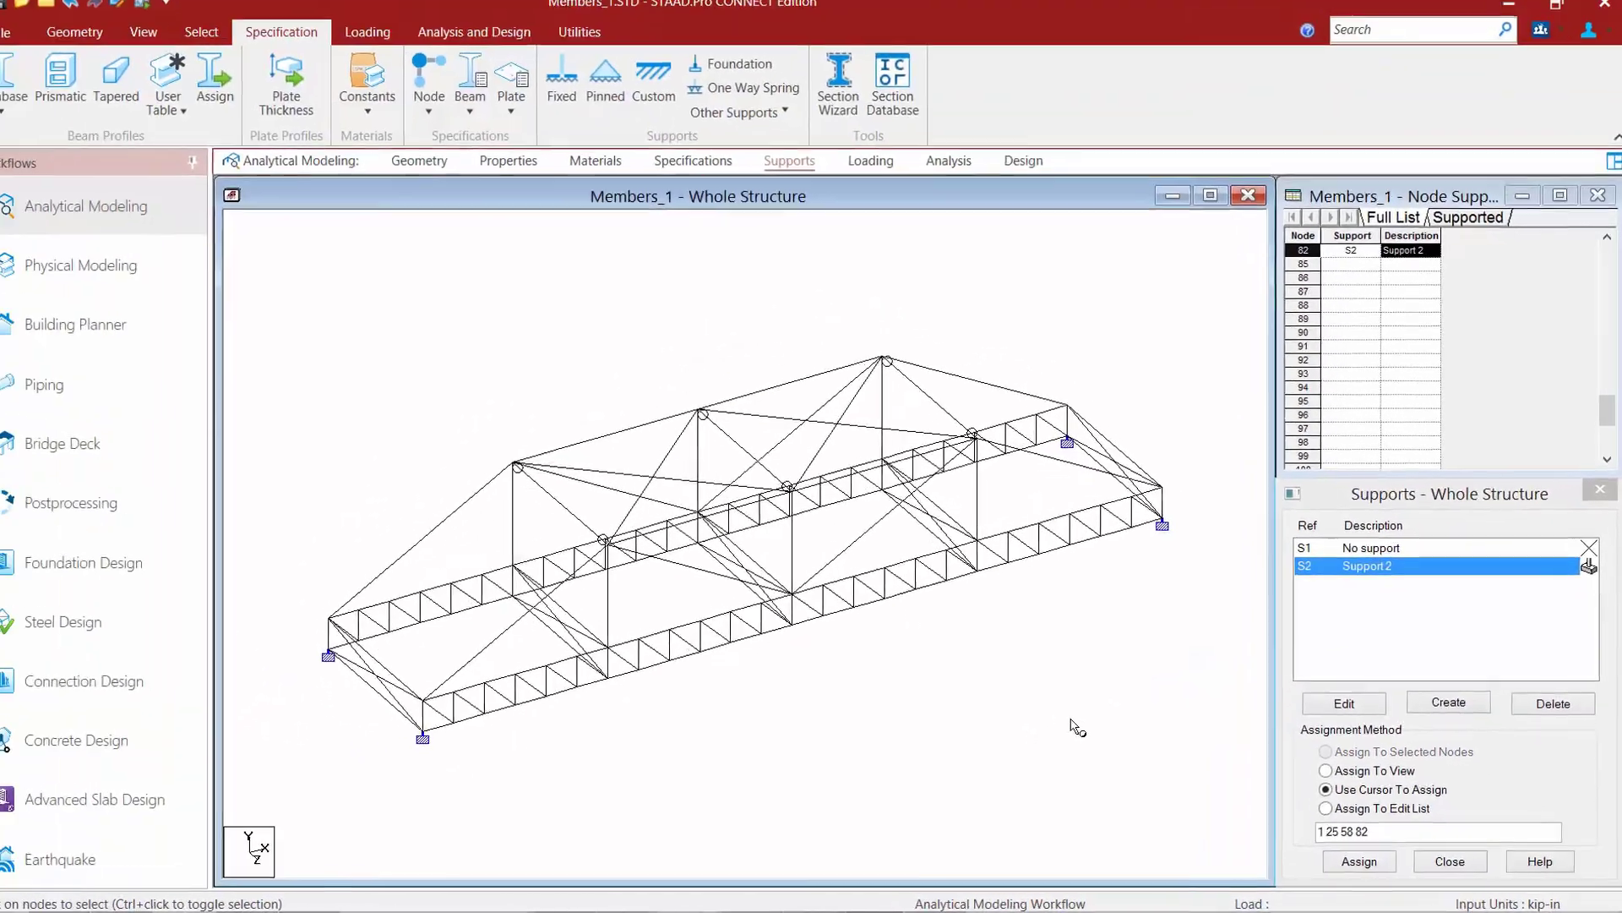